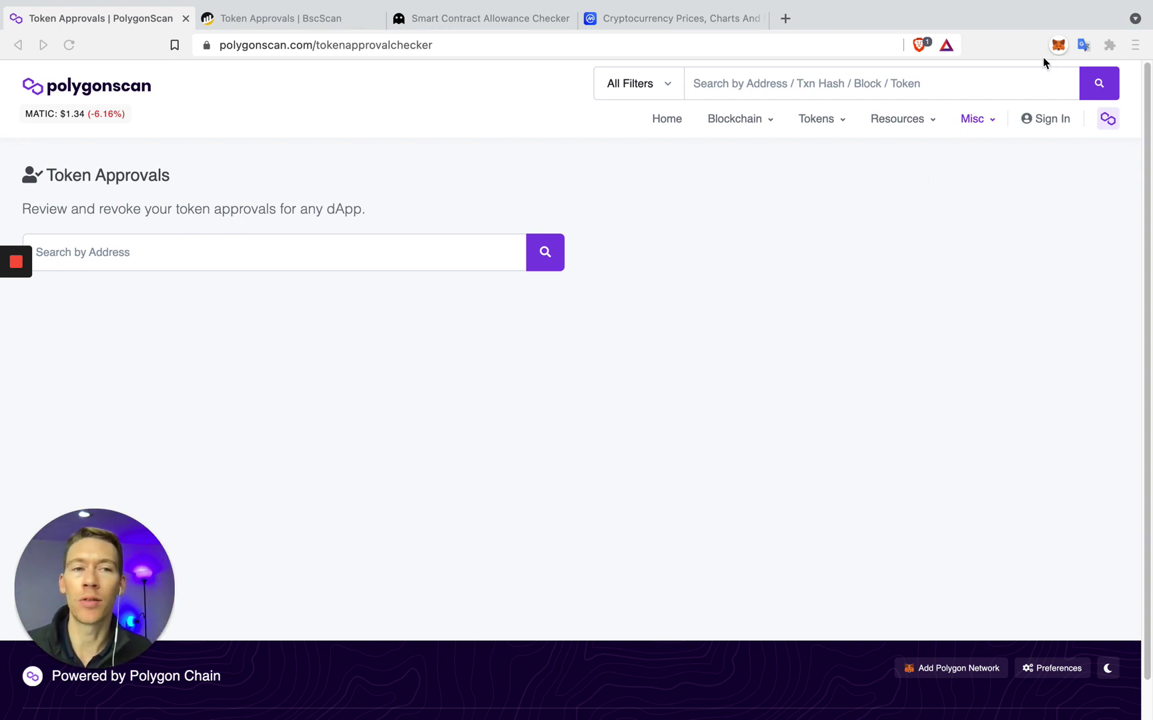
Reload the PolygonScan page so MetaMask works, and check the connected wallet account
left_click(1057, 47)
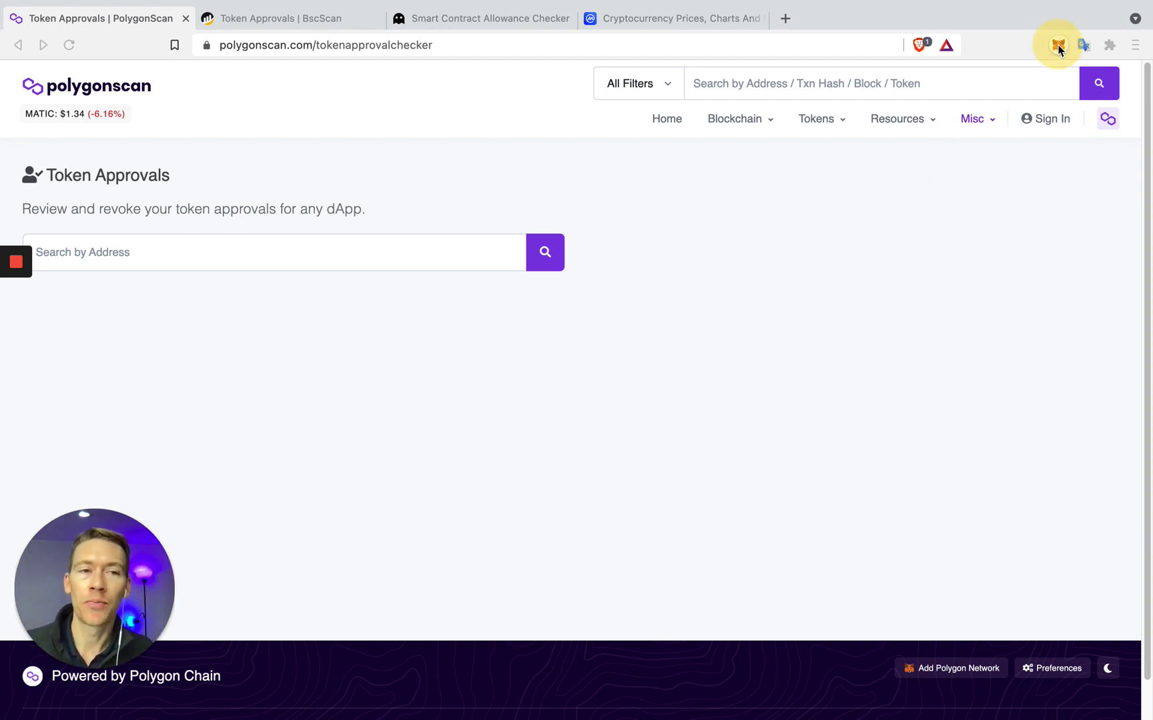
left_click(1027, 119)
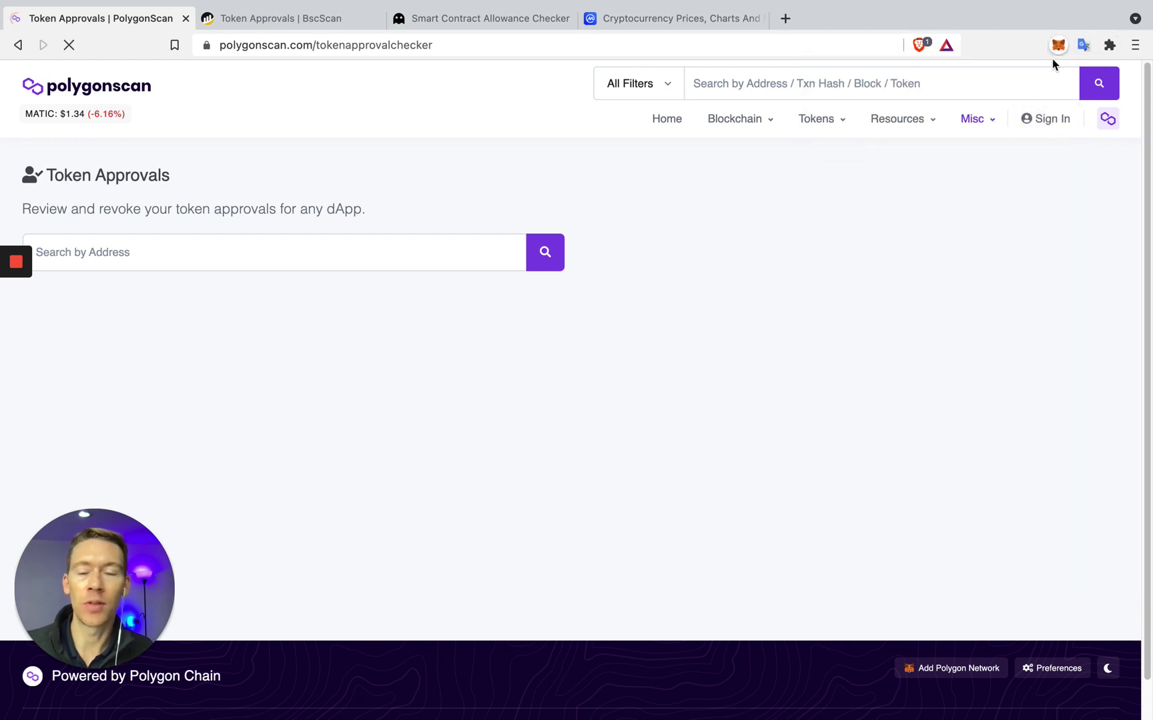
left_click(1058, 45)
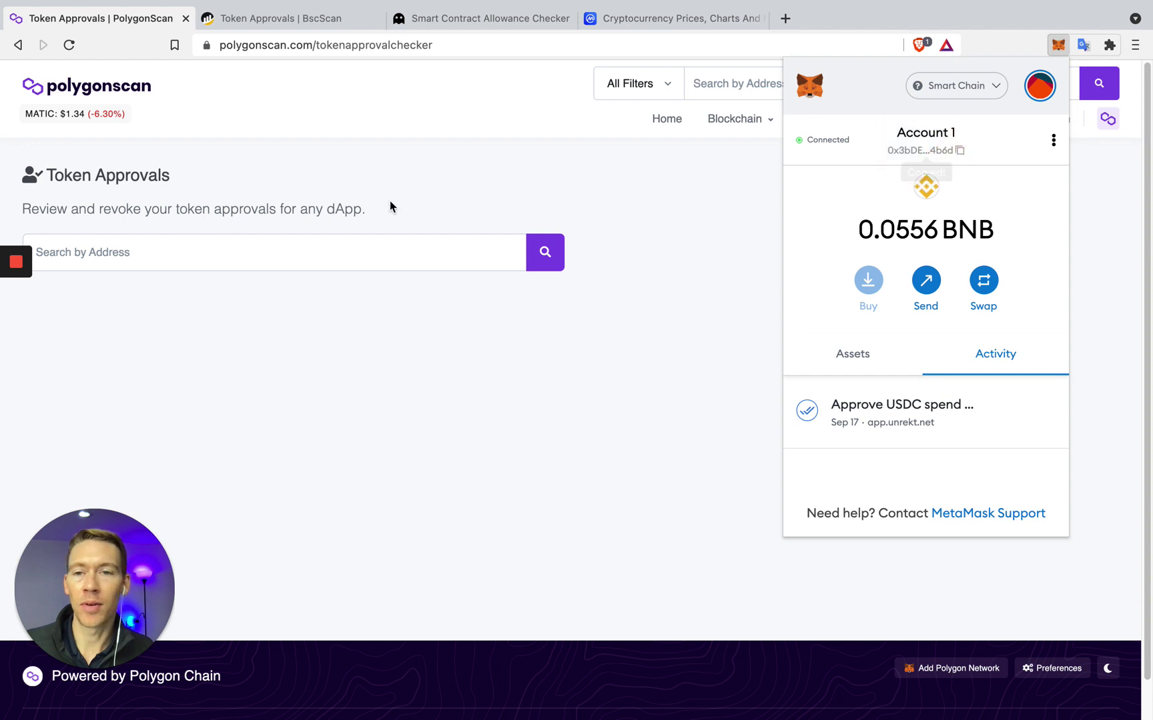
Search the saved wallet address to list its PolygonScan token approvals
left_click(328, 248)
left_click(308, 252)
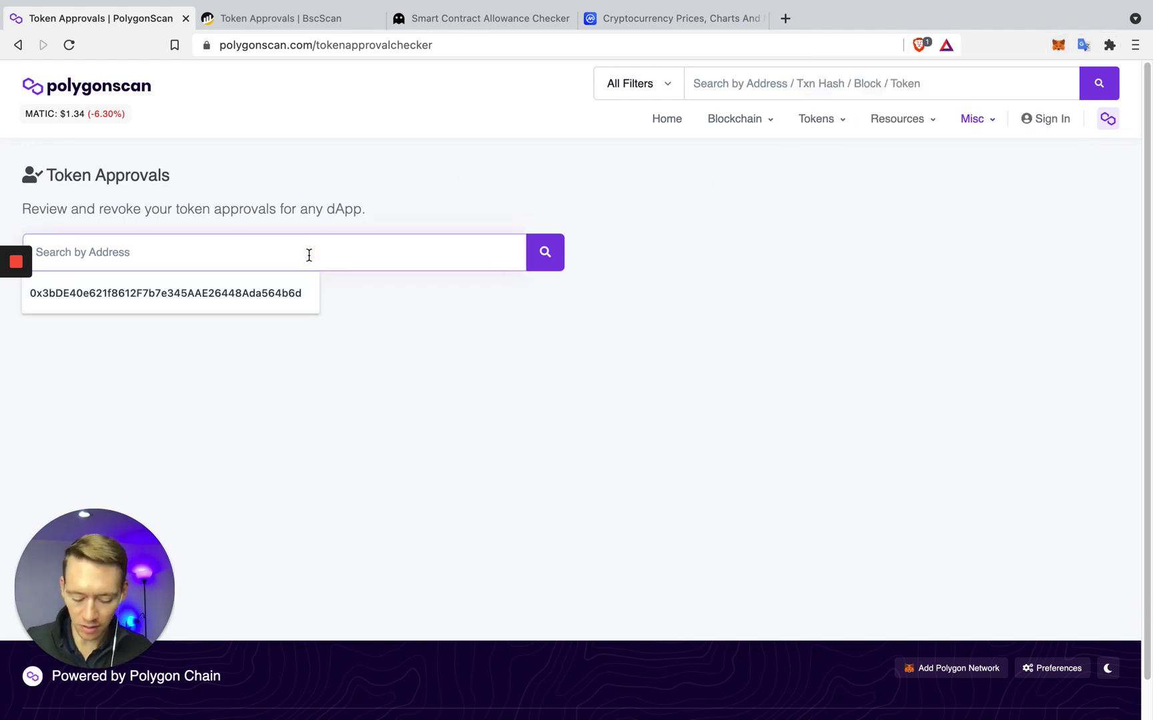
type("0x3bDE40e621f8612F7b7e345AAE26448Ada564b6d")
left_click(537, 266)
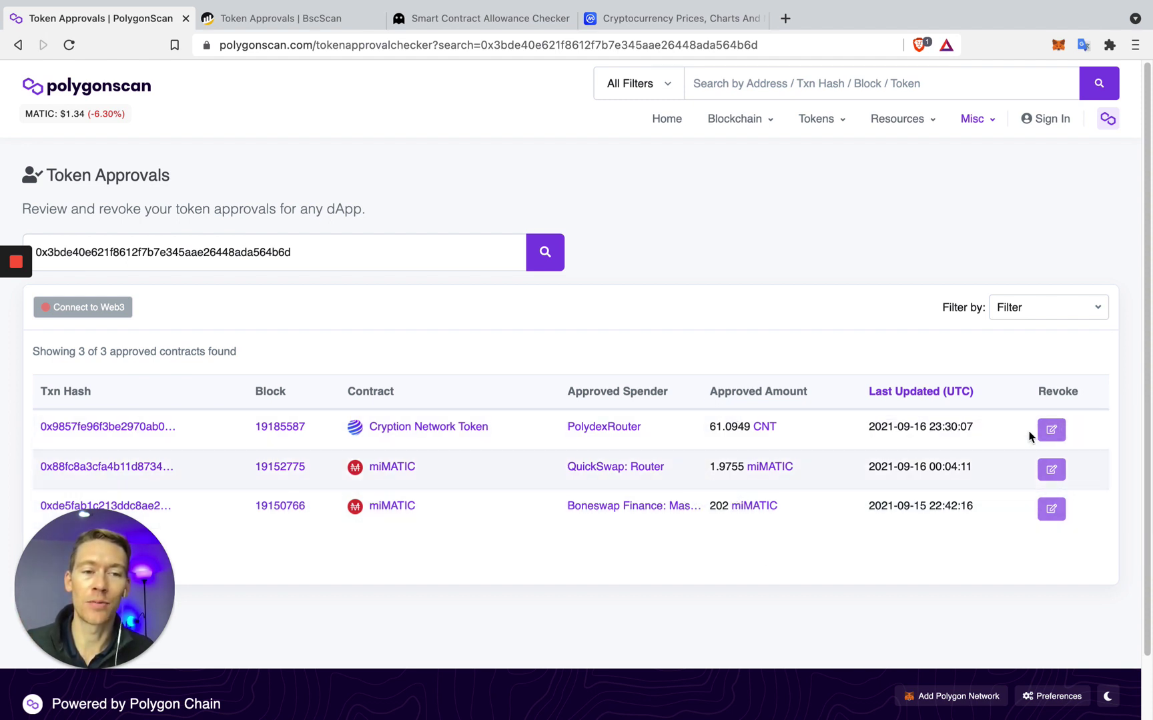
Search the saved wallet address on BscScan's token approval checker, which returns an unexpected error
left_click(283, 20)
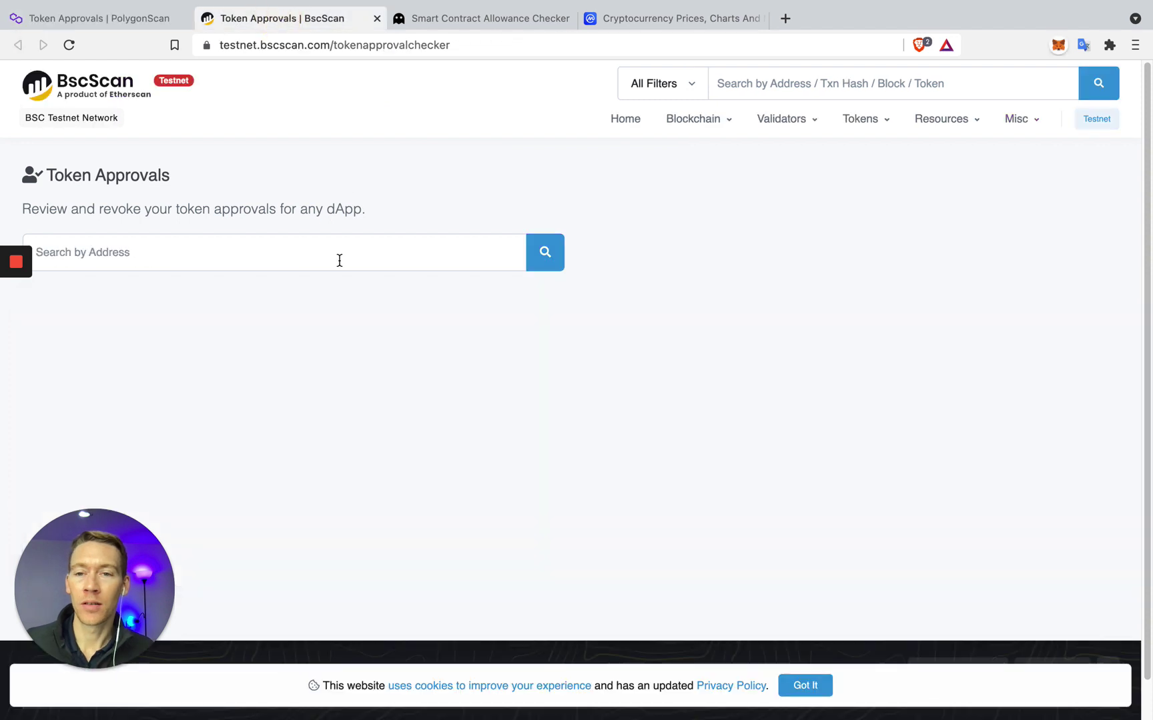
left_click(313, 249)
type("0x3bDE40e621f8612F7b7e345AAE26448Ada564b6d")
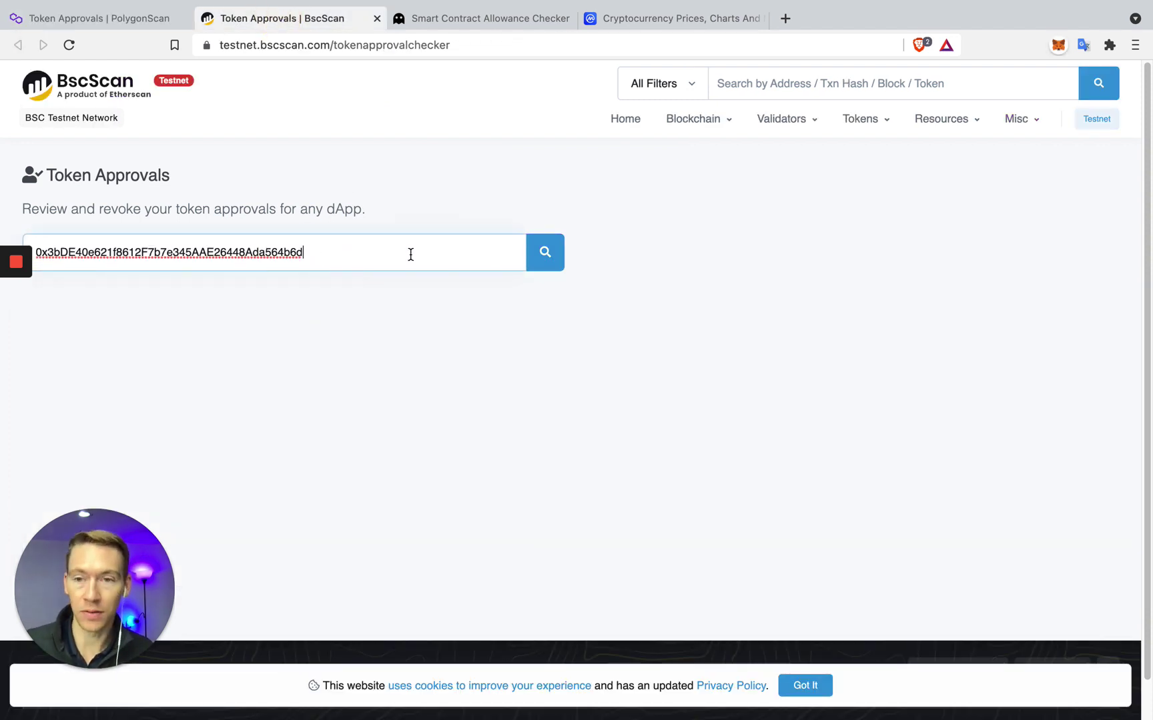
left_click(534, 254)
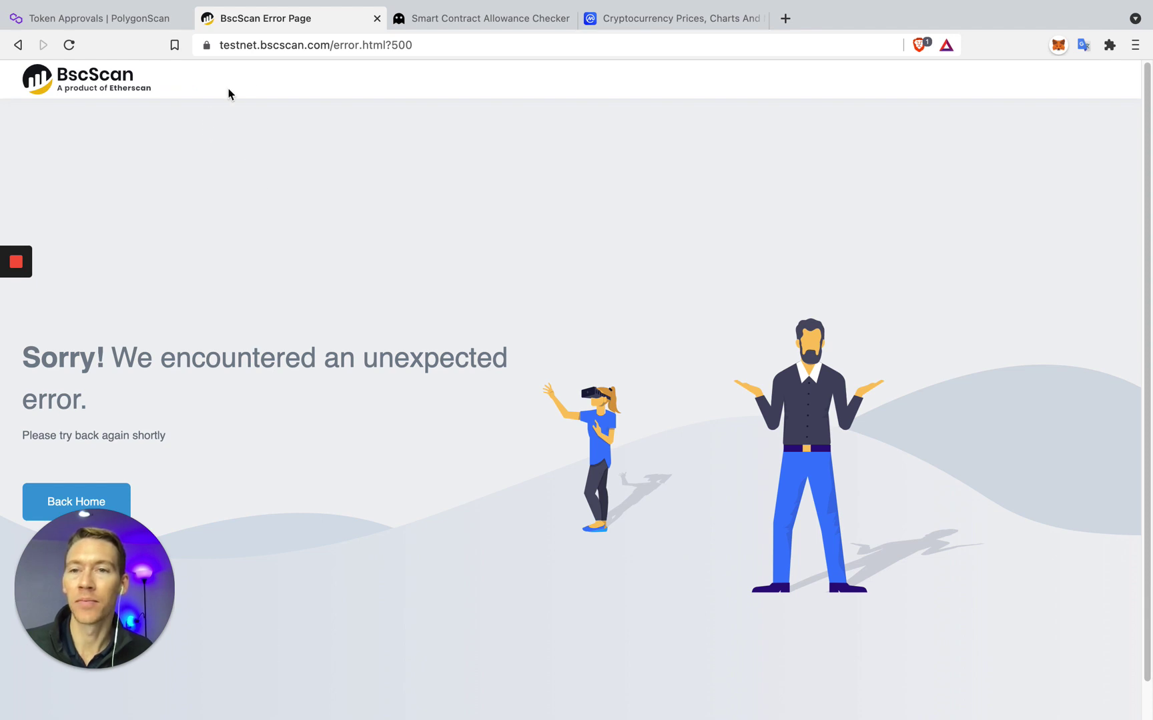
left_click(400, 20)
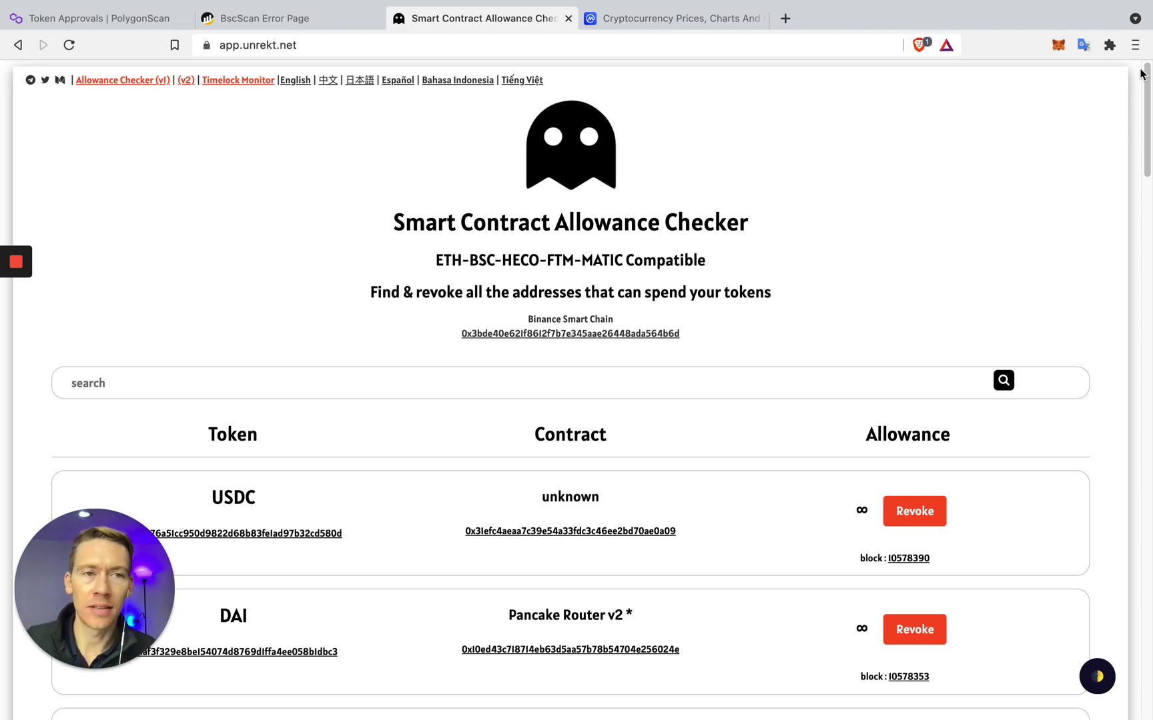
Scroll the unlimited allowance list and open unrekt.net's Twitter and Medium pages
scroll(340, 342, "down", 1)
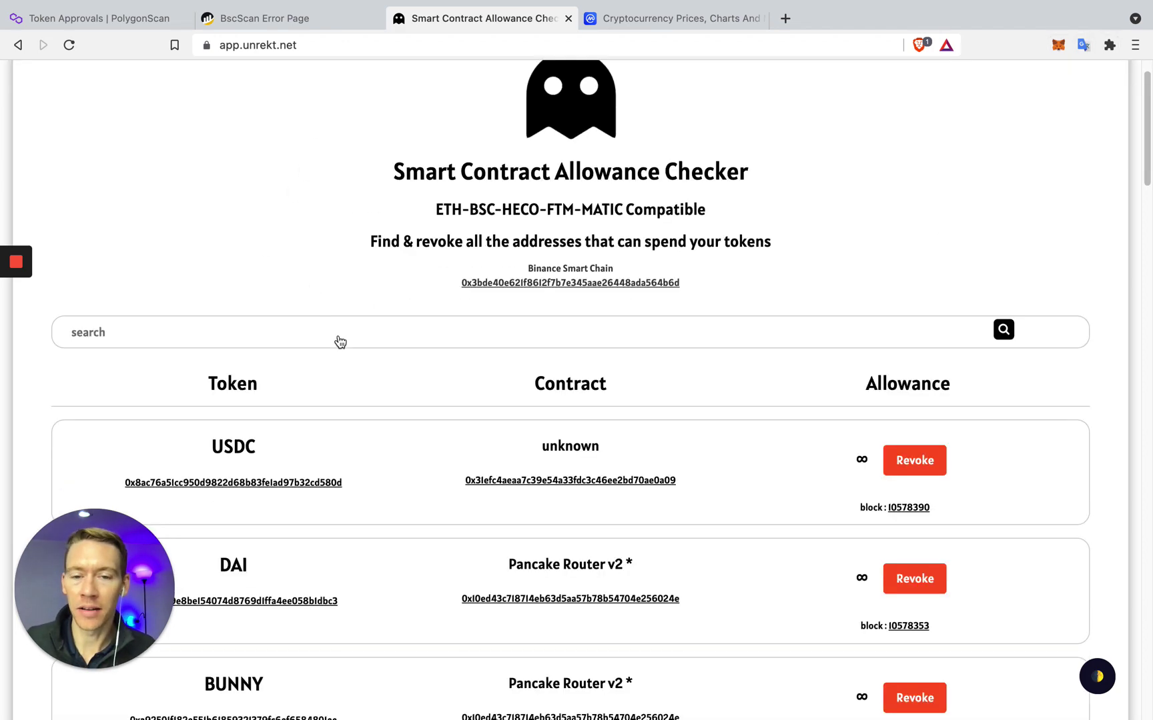
scroll(340, 341, "down", 20)
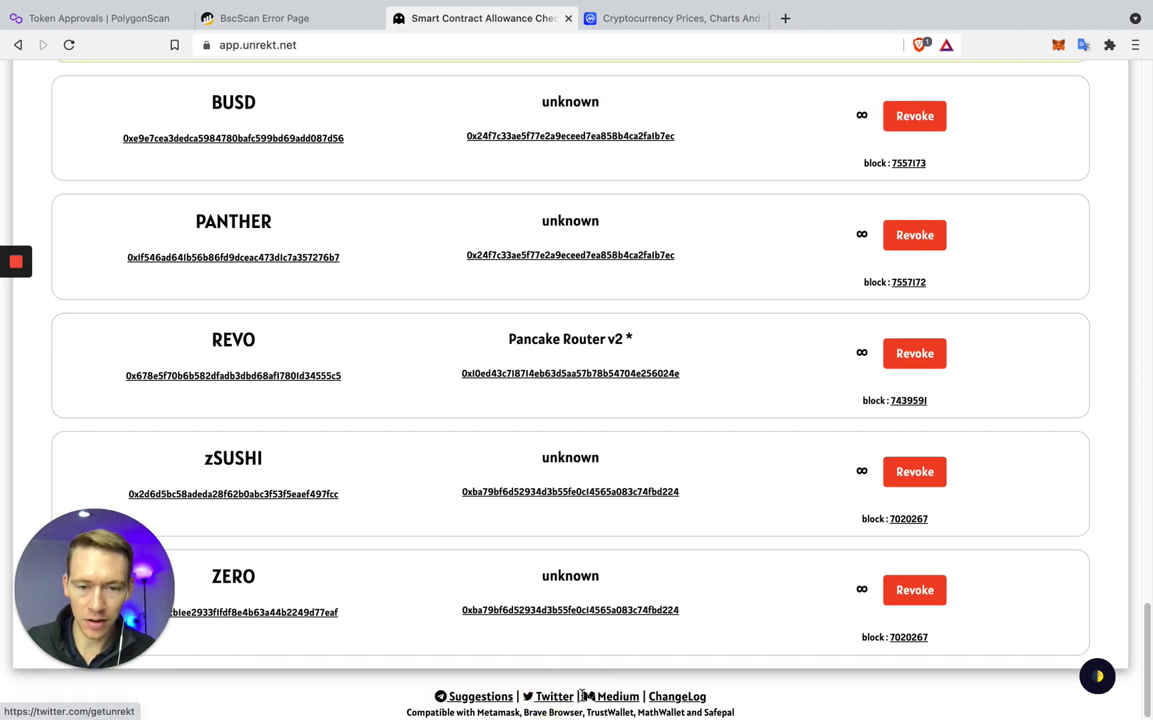
left_click(582, 696)
left_click(599, 696)
Open the unrekt.net Telegram contact link, close it, and return to the getUnrekt Medium blog
left_click(462, 697)
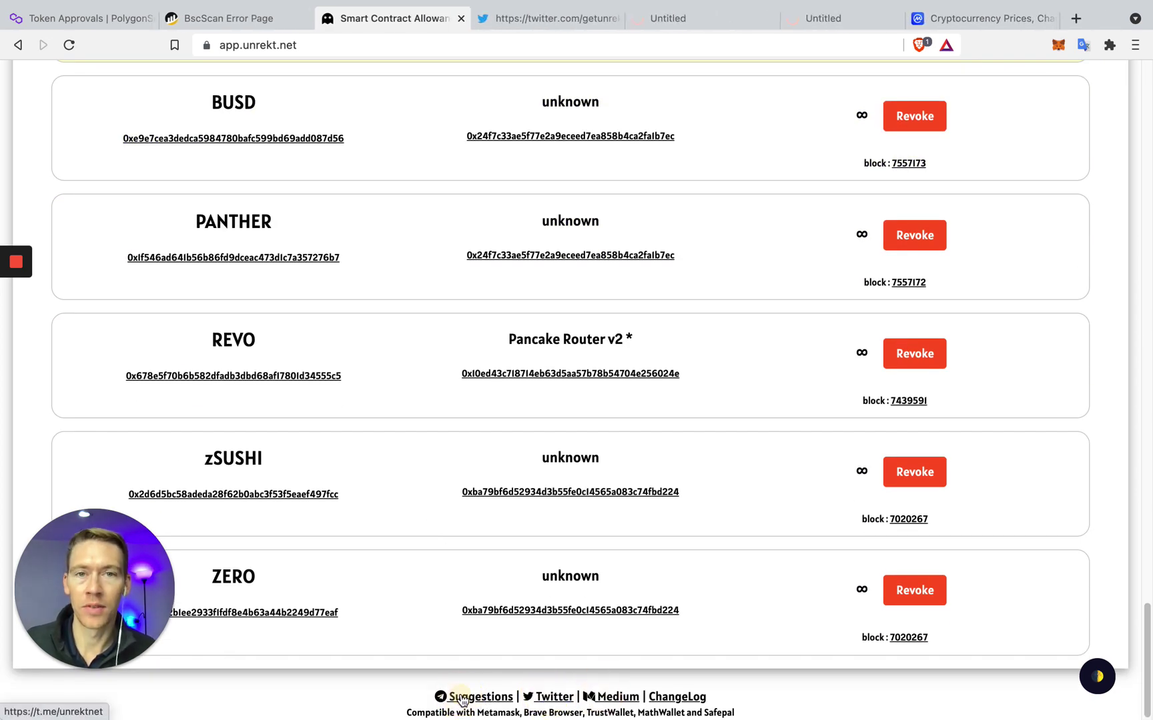
left_click(827, 19)
left_click(898, 19)
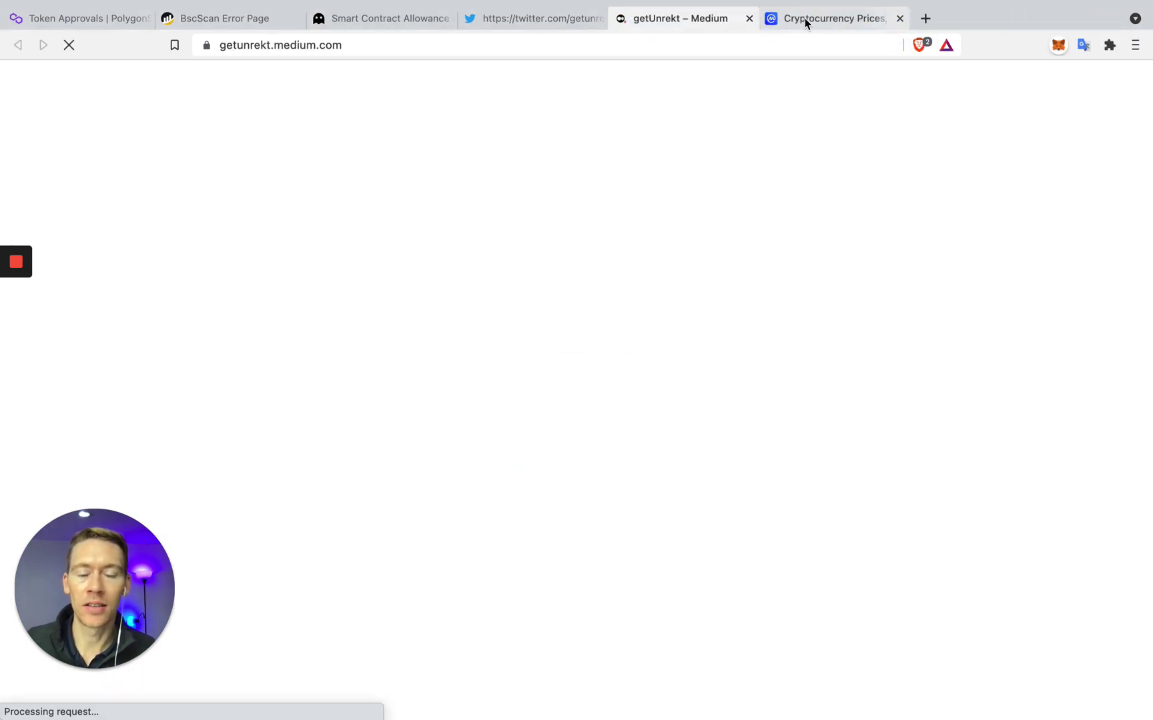
left_click(802, 18)
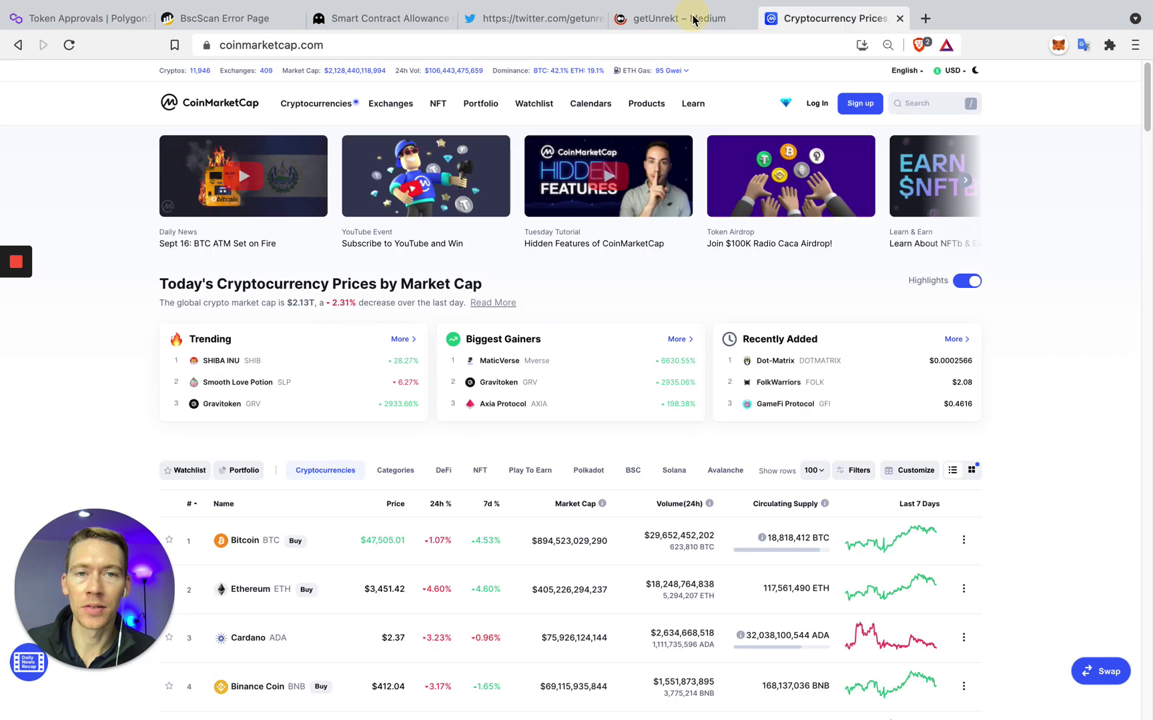
left_click(690, 14)
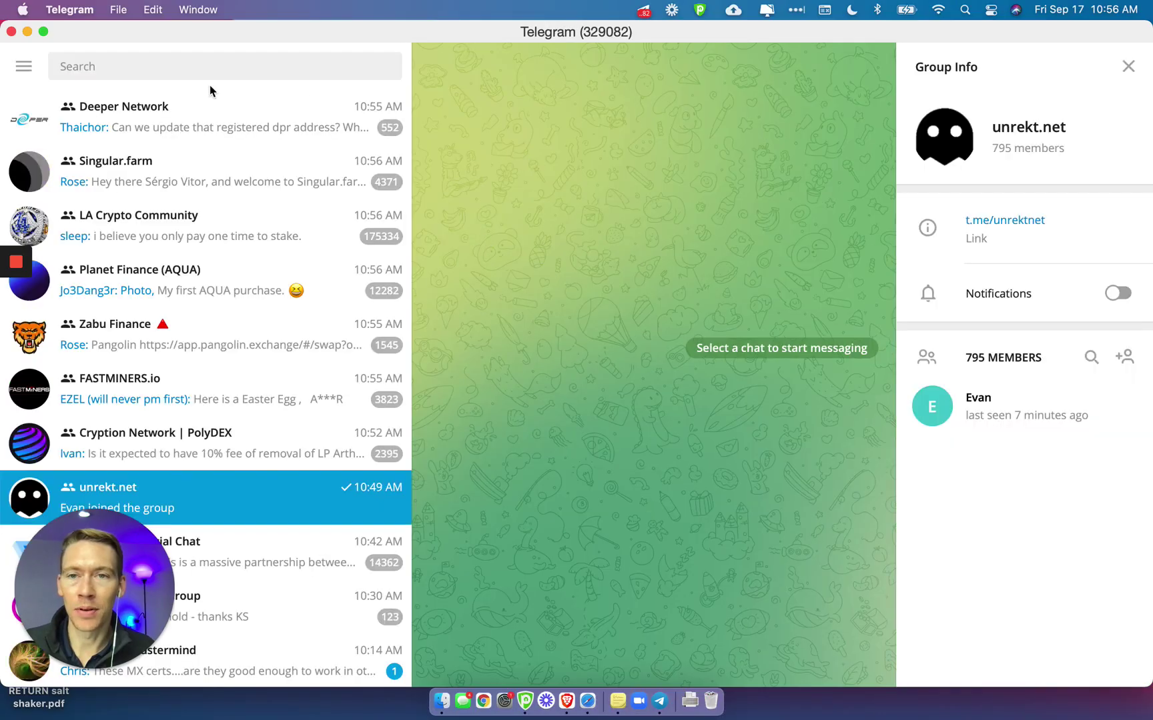
Scroll back through the unrekt.net Telegram group history, then close Telegram to show the desktop overview
scroll(586, 337, "up", 15)
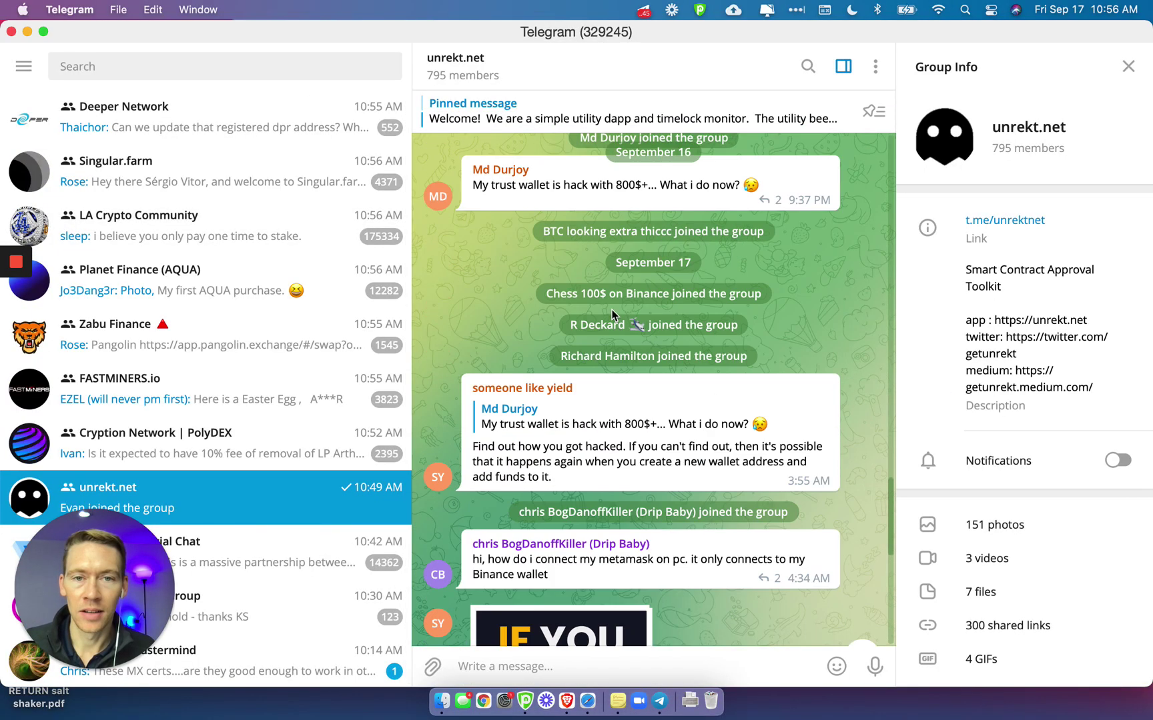
scroll(612, 316, "up", 8)
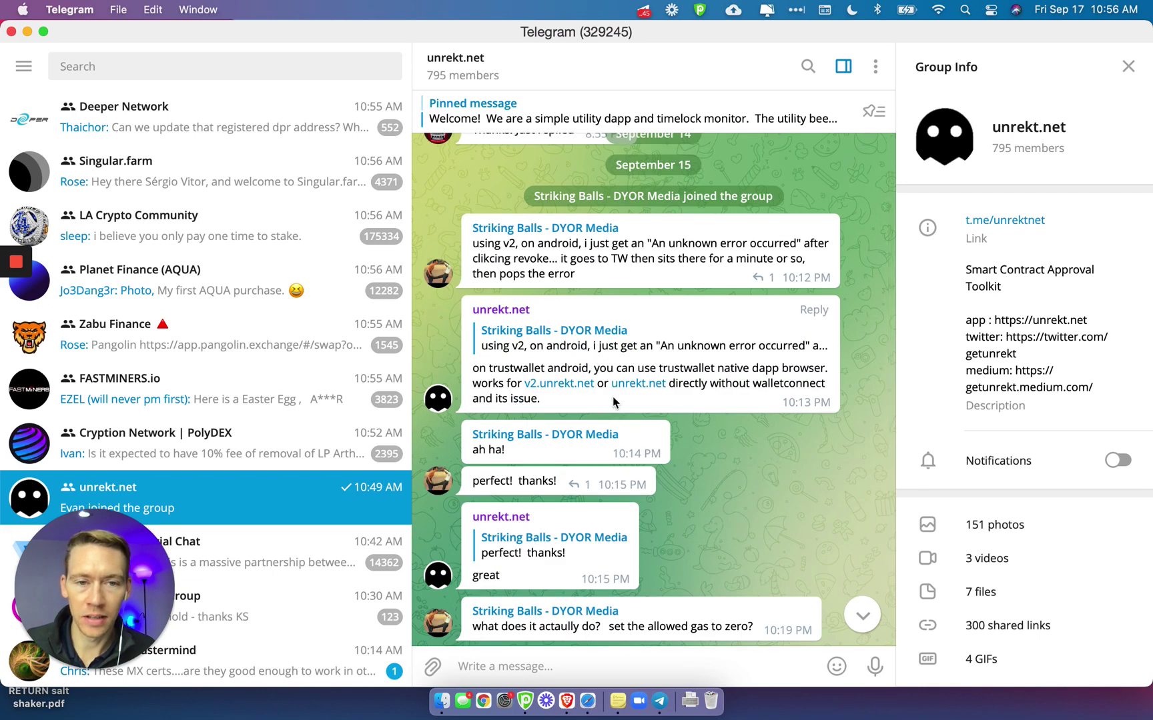
scroll(612, 400, "up", 8)
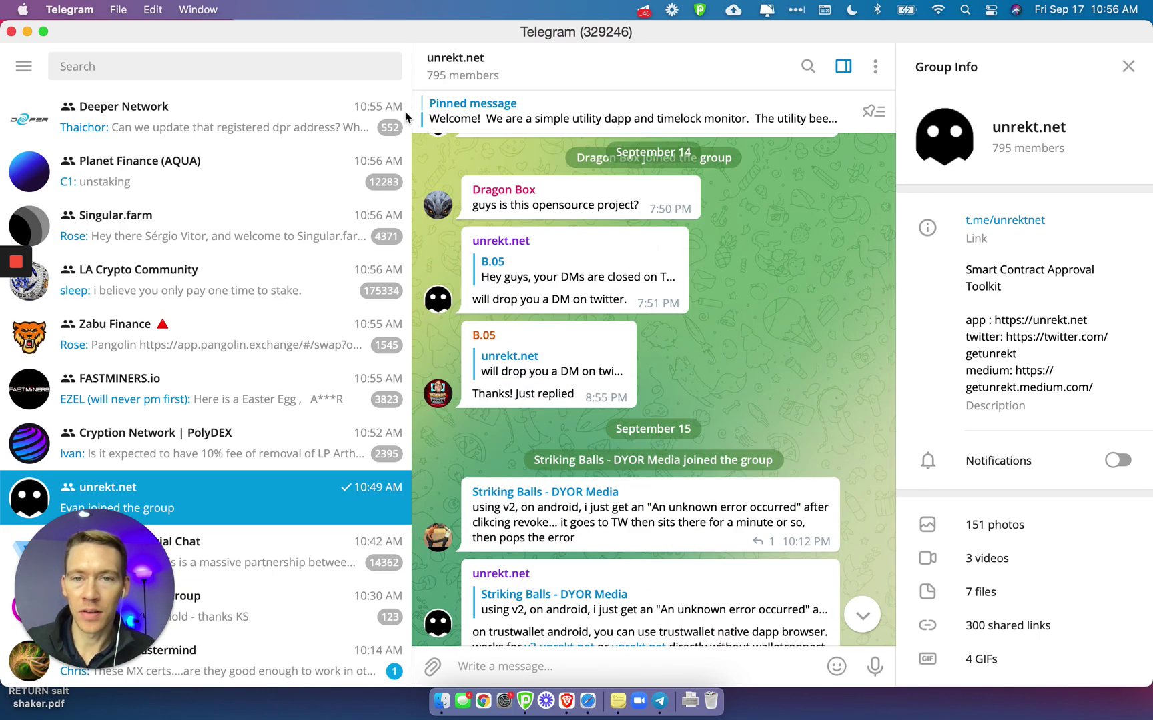
left_click(12, 32)
key("ctrl+Up")
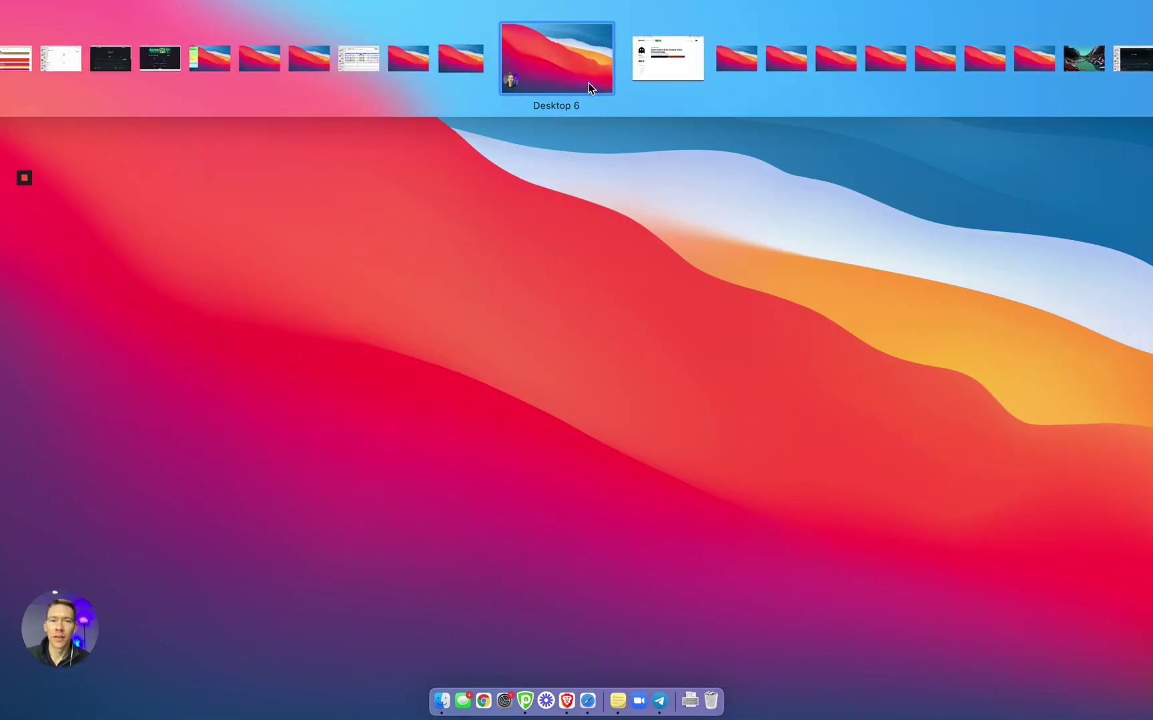
Browse the getUnrekt Medium posts on the browser desktop, then return to the unrekt.net allowance checker
left_click(619, 79)
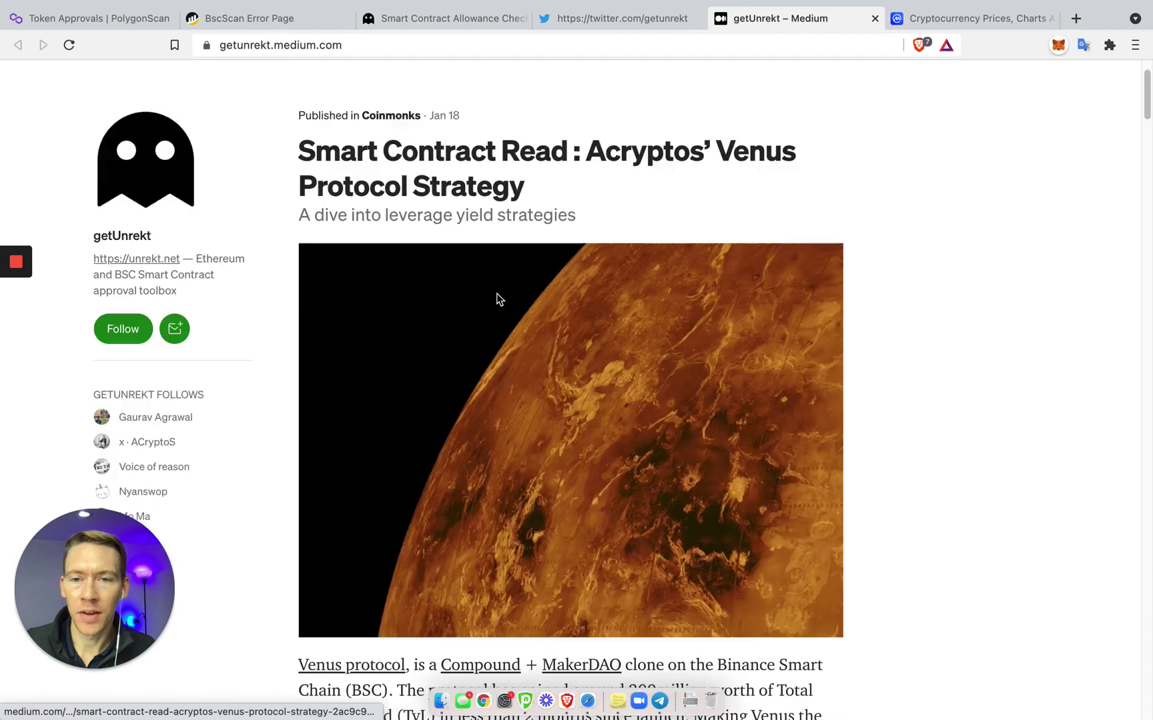
scroll(496, 299, "down", 20)
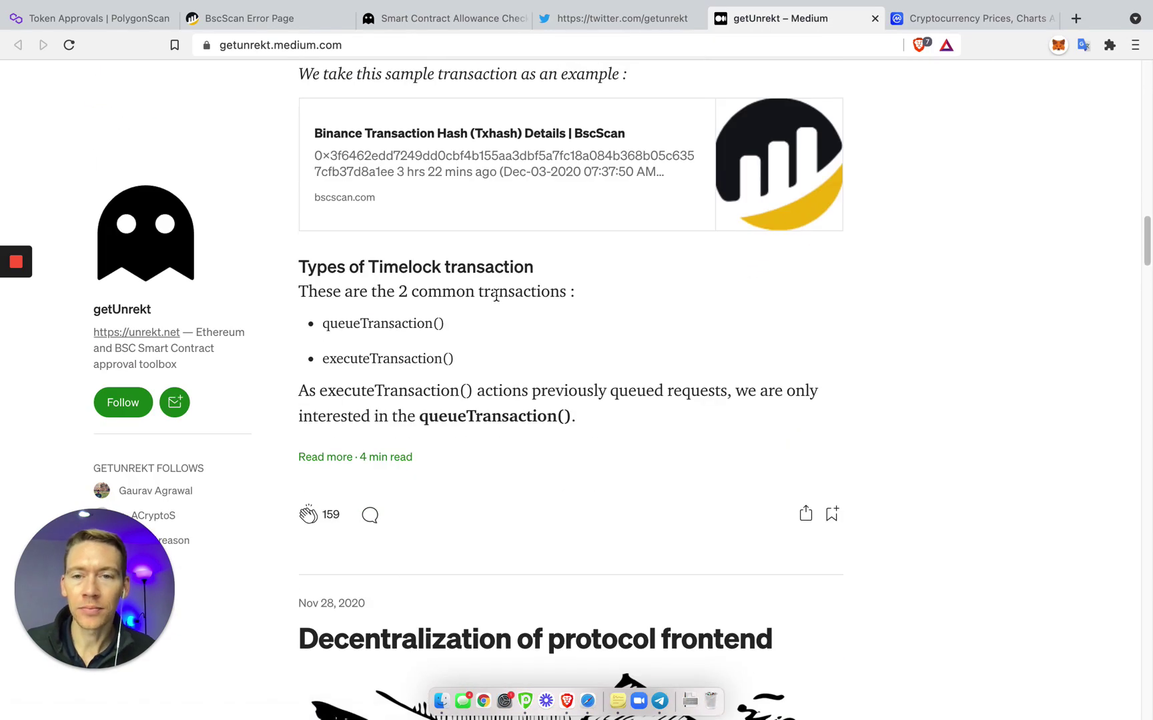
scroll(497, 295, "down", 10)
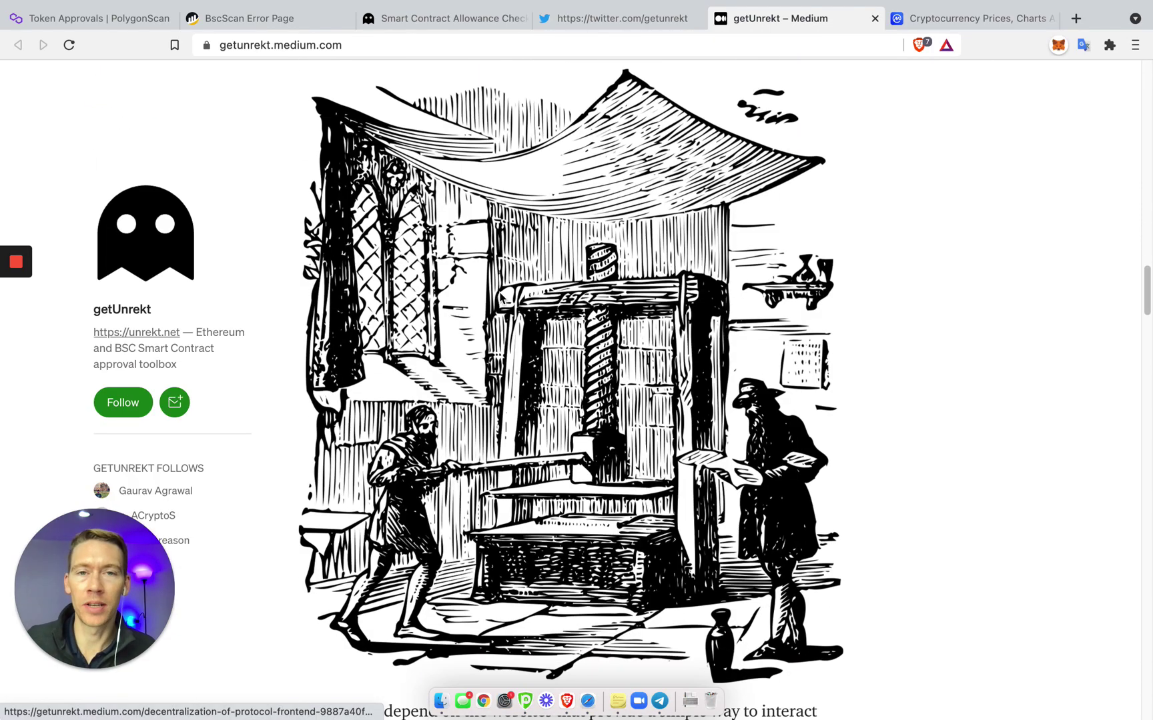
key("ctrl+shift+Tab")
key("ctrl+shift+Tab")
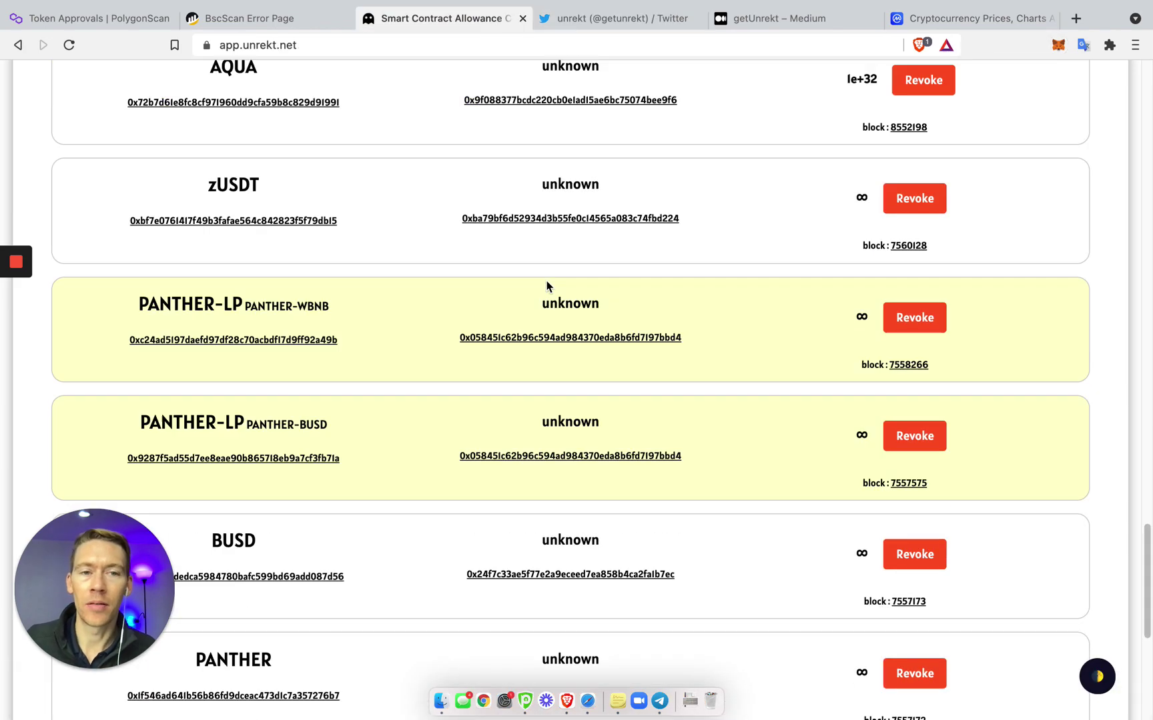
Verify the MetaMask account and network, then start revoking USDC, raising a $0.10 fee approval request
scroll(546, 286, "up", 15)
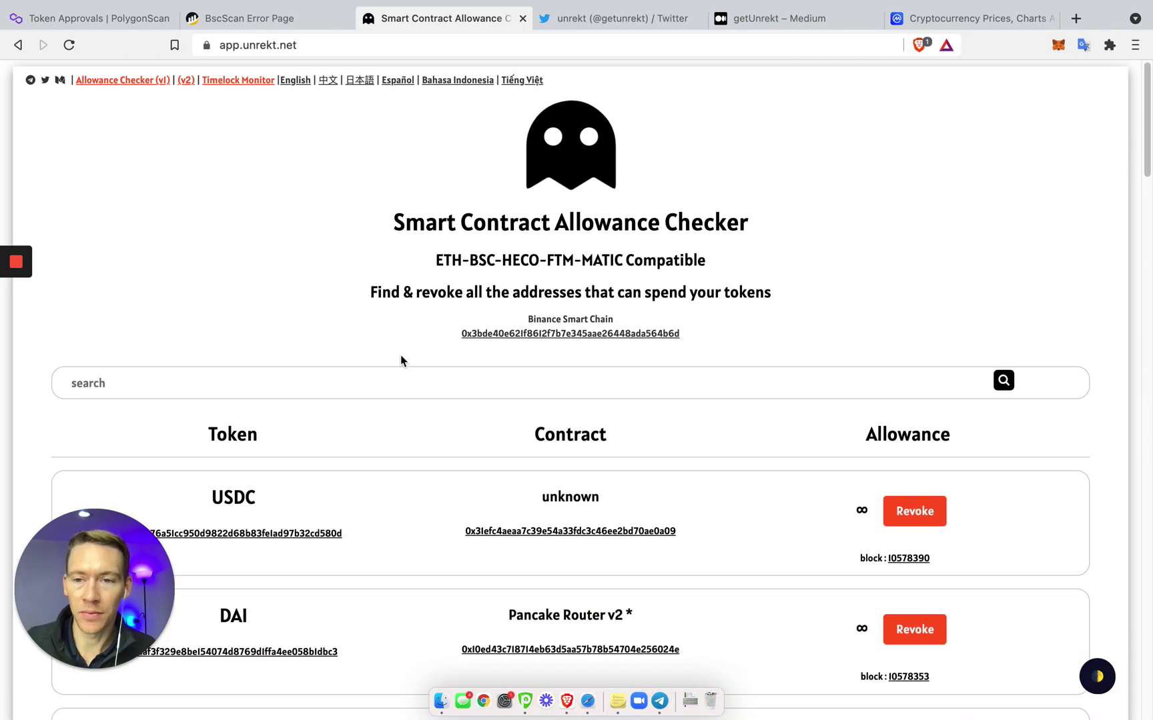
left_click(1052, 52)
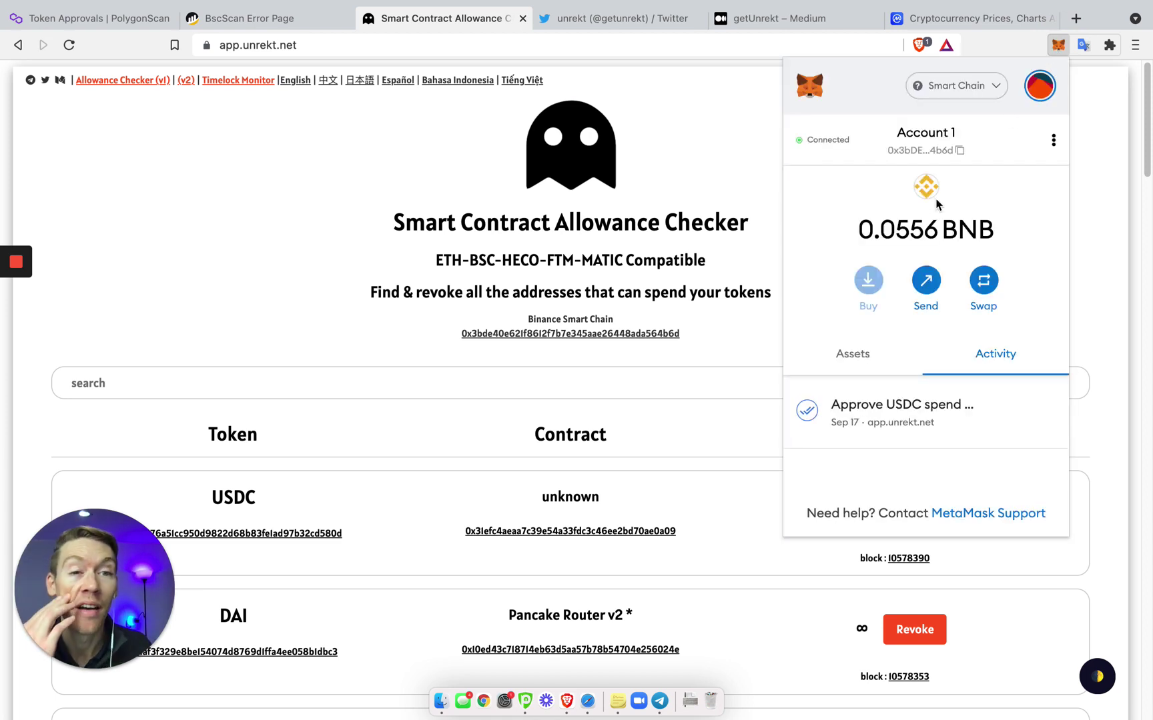
left_click(268, 393)
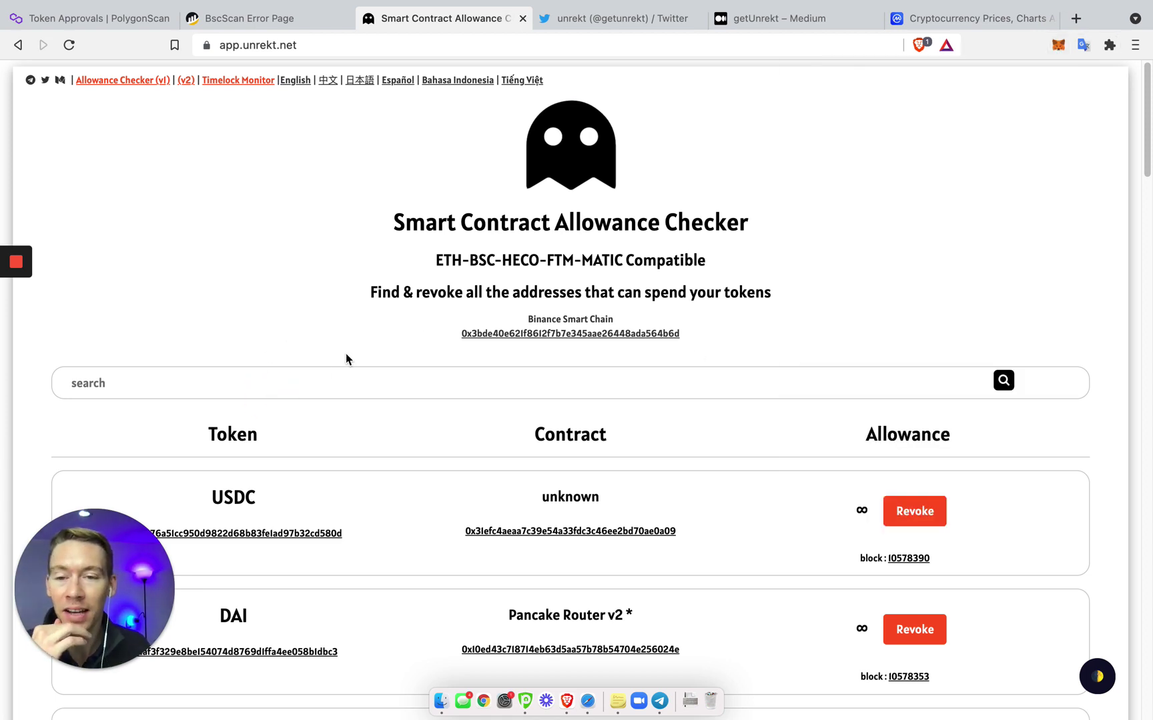
scroll(224, 470, "down", 3)
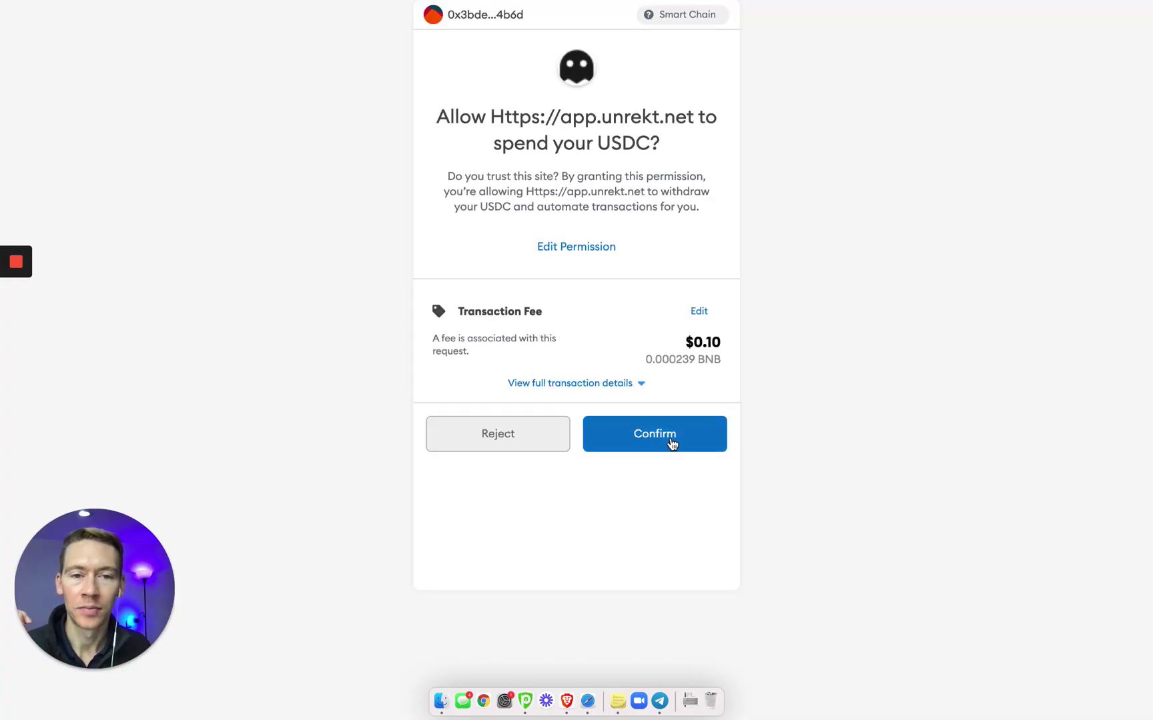
Set a custom USDC spend limit of 0 in MetaMask and confirm the revoke transaction
left_click(623, 386)
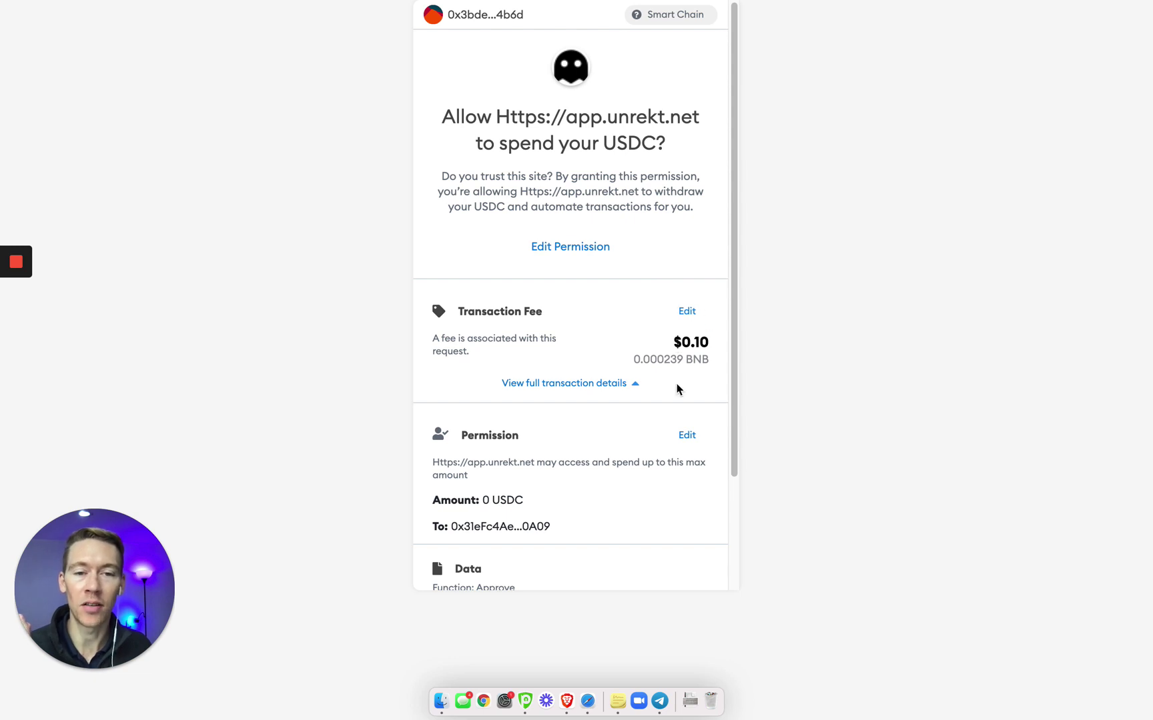
left_click(687, 435)
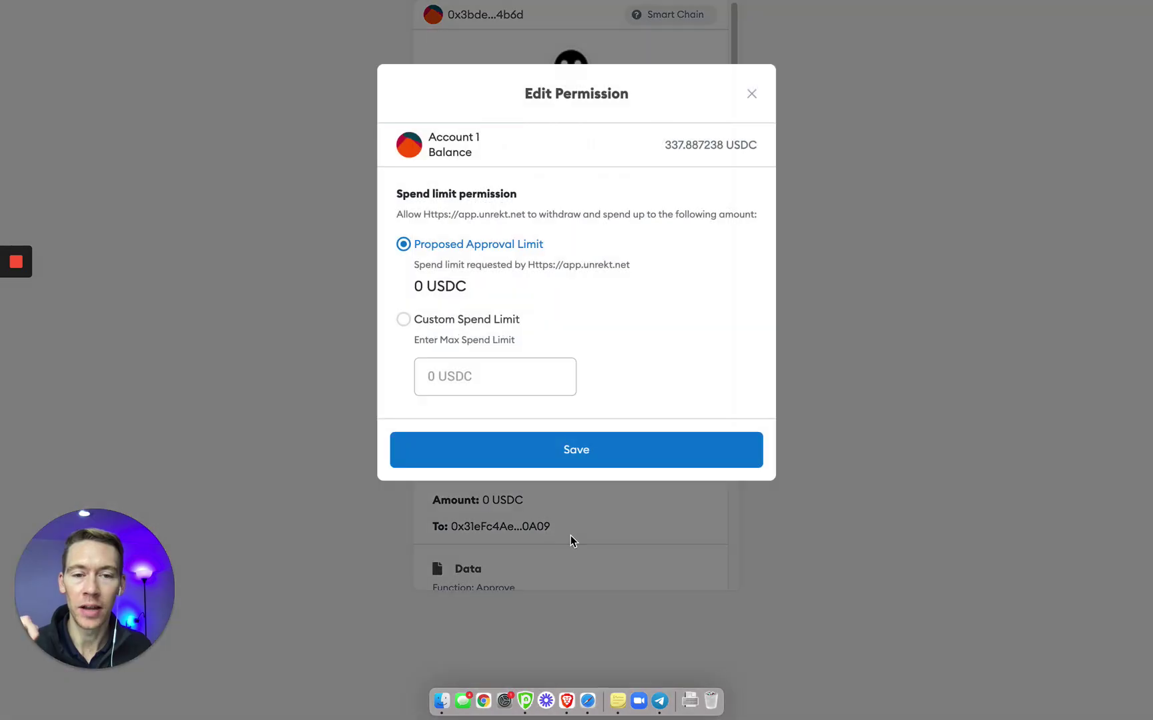
left_click(403, 320)
left_click(444, 380)
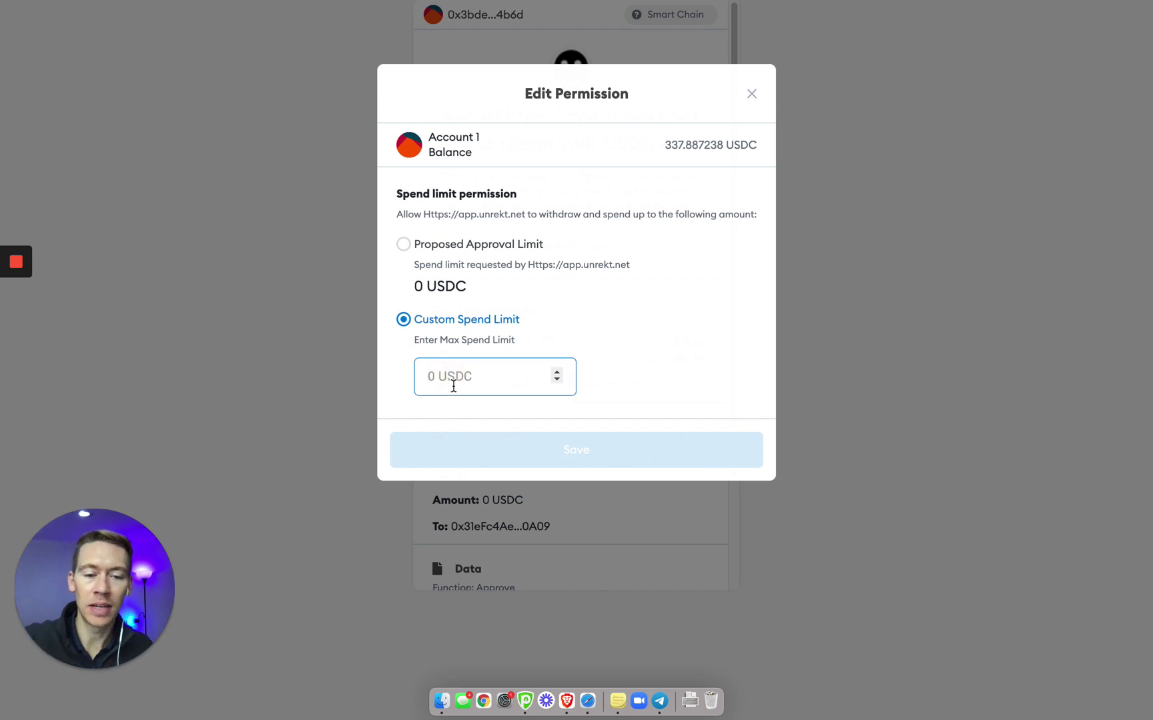
type("0")
left_click(497, 451)
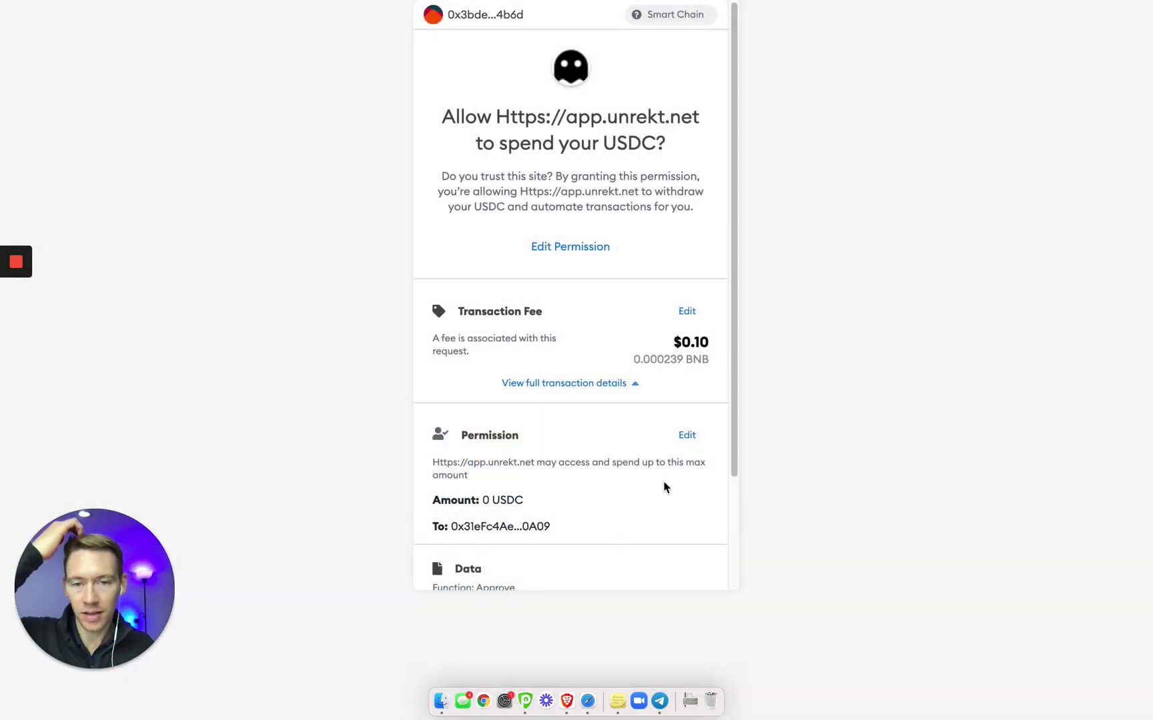
scroll(664, 487, "down", 3)
left_click(640, 559)
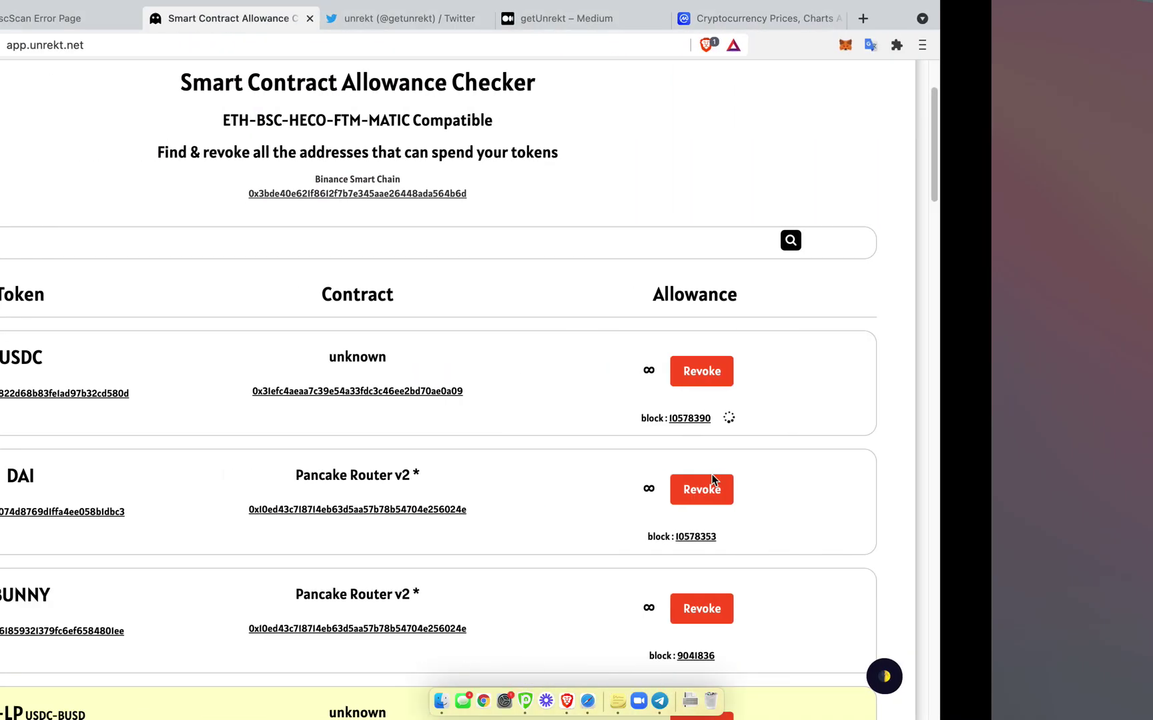
Scroll down the allowance list and start revoking the unlimited Cake-LP USDC-BUSD allowance
scroll(231, 432, "down", 3)
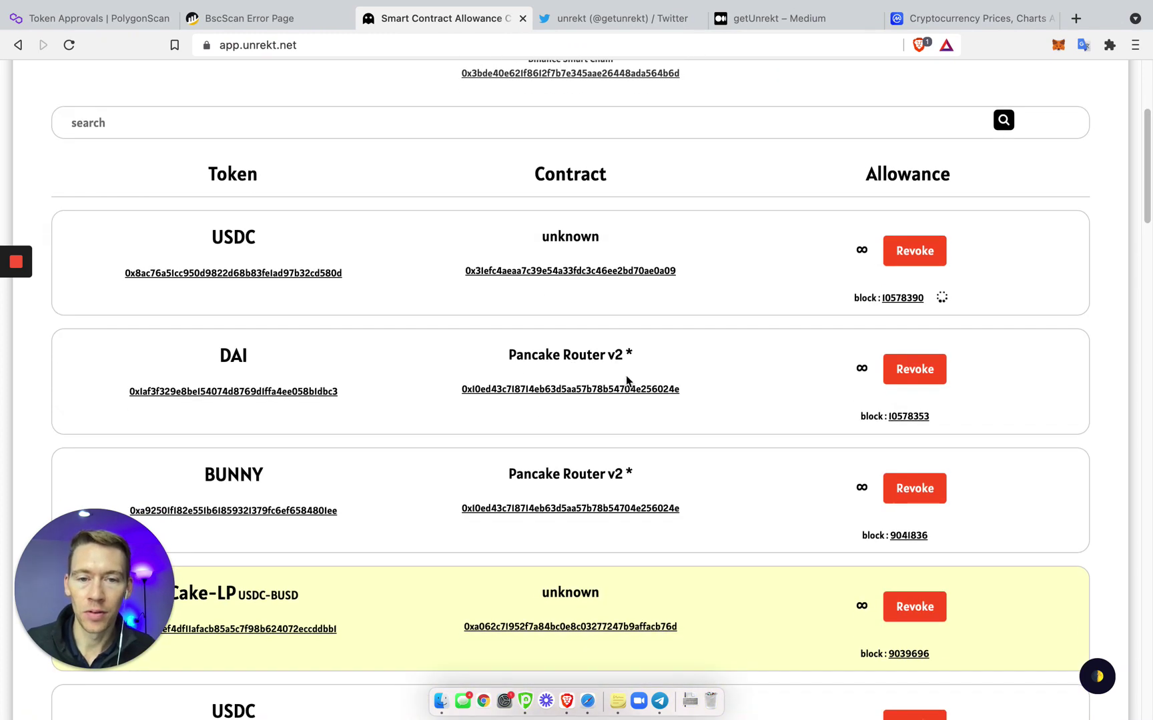
scroll(514, 496, "down", 3)
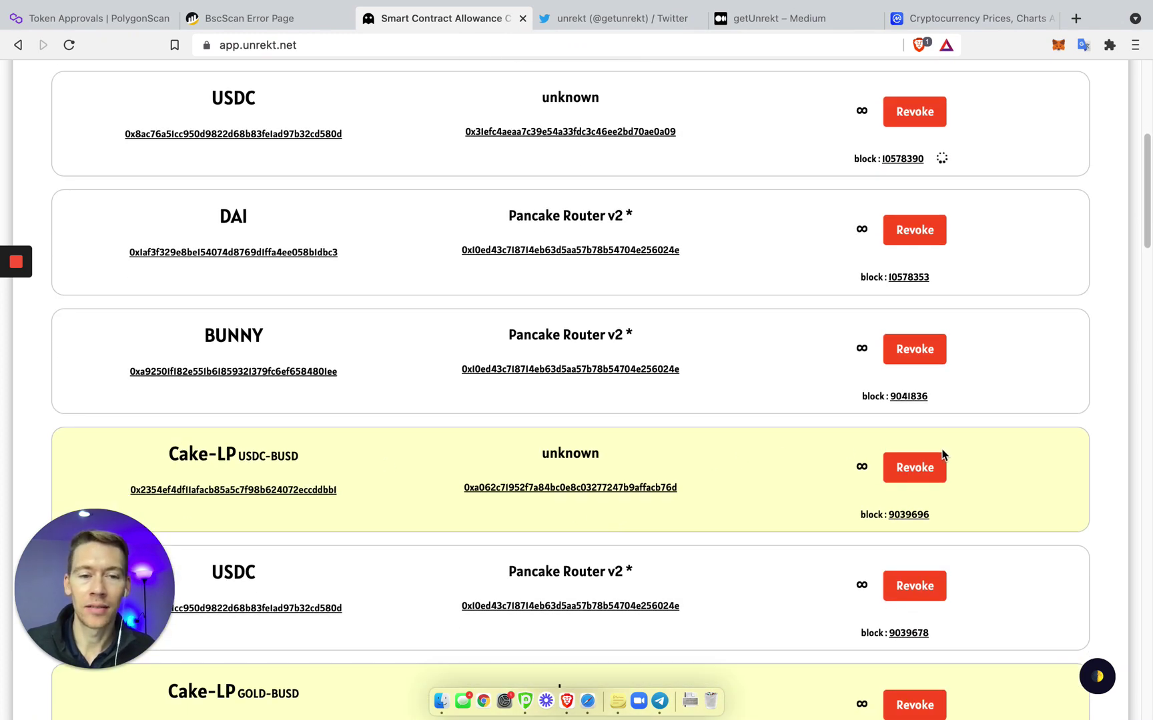
left_click(926, 468)
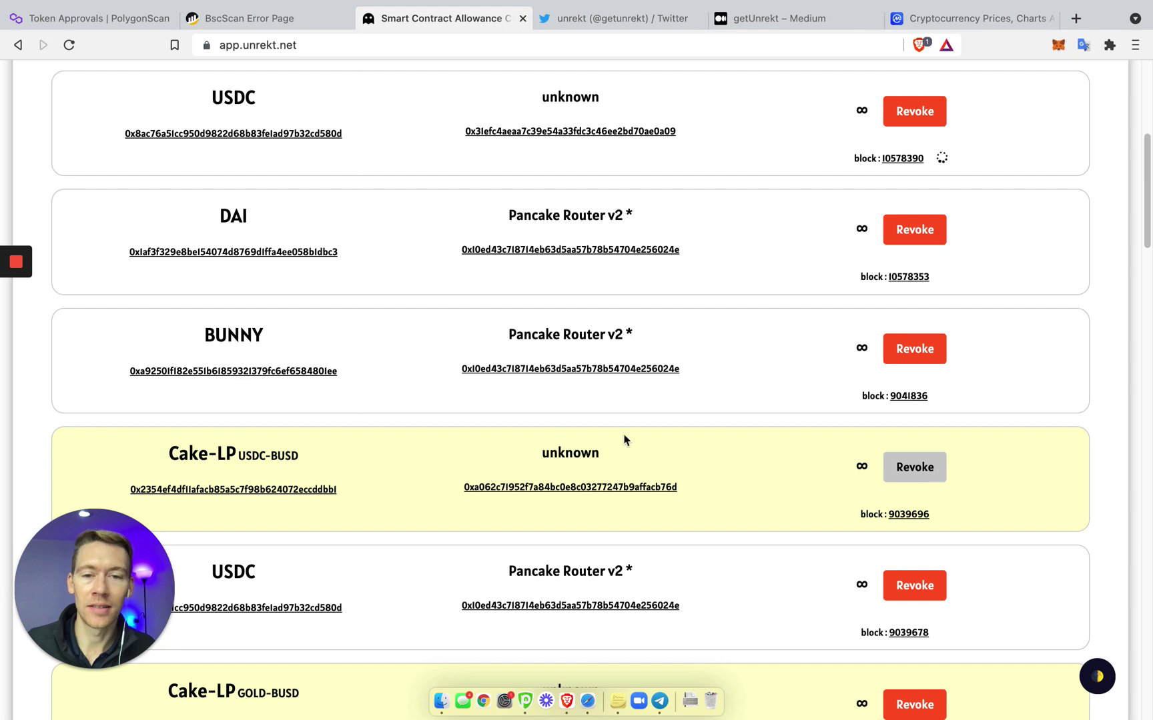
Set the Cake-LP USDC-BUSD spend limit to 0 Cake-LP and confirm the $0.09-fee revoke
left_click(921, 470)
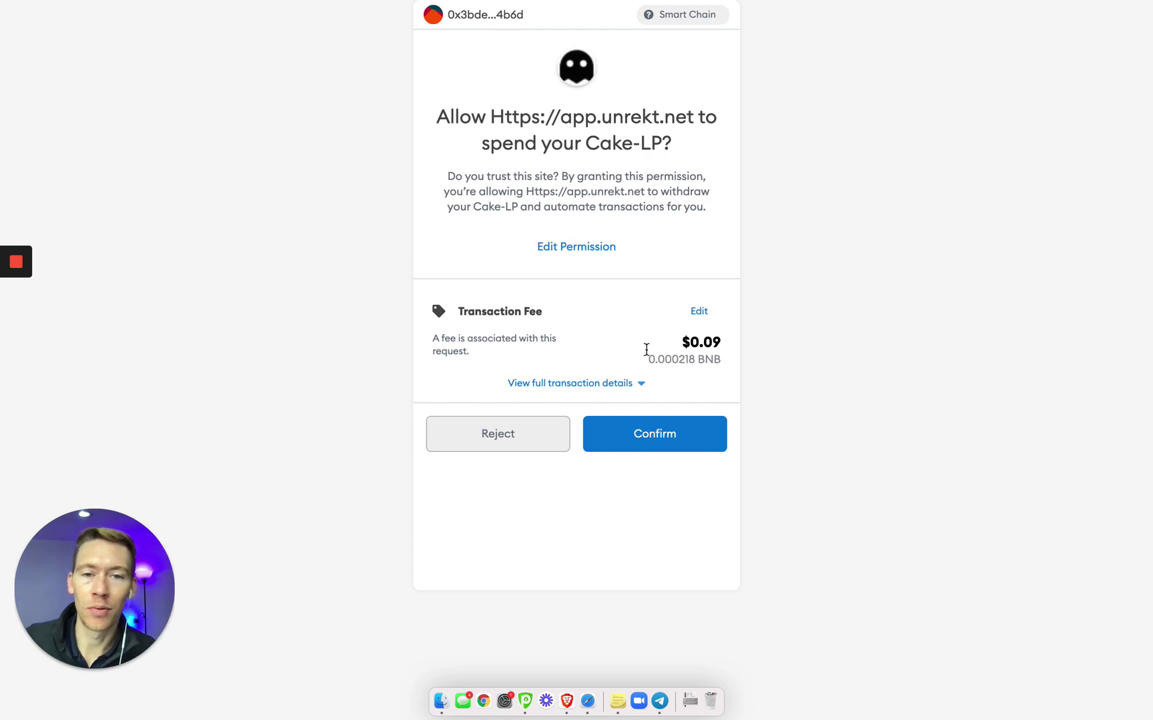
left_click(606, 384)
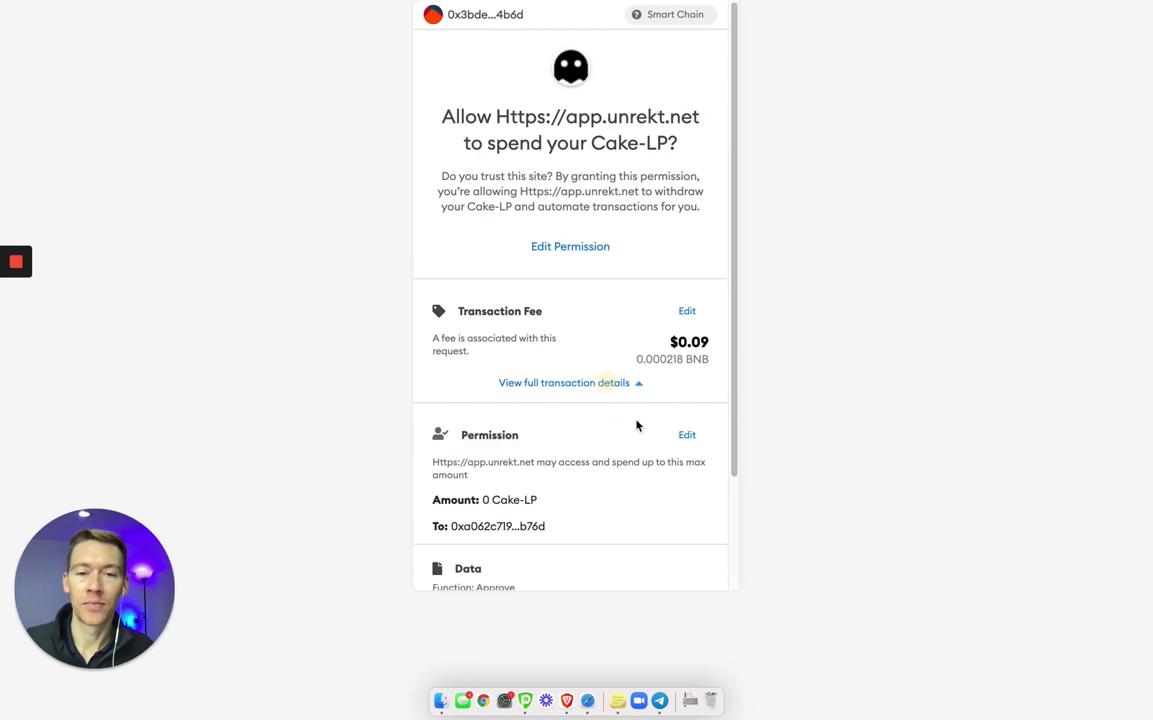
left_click(685, 438)
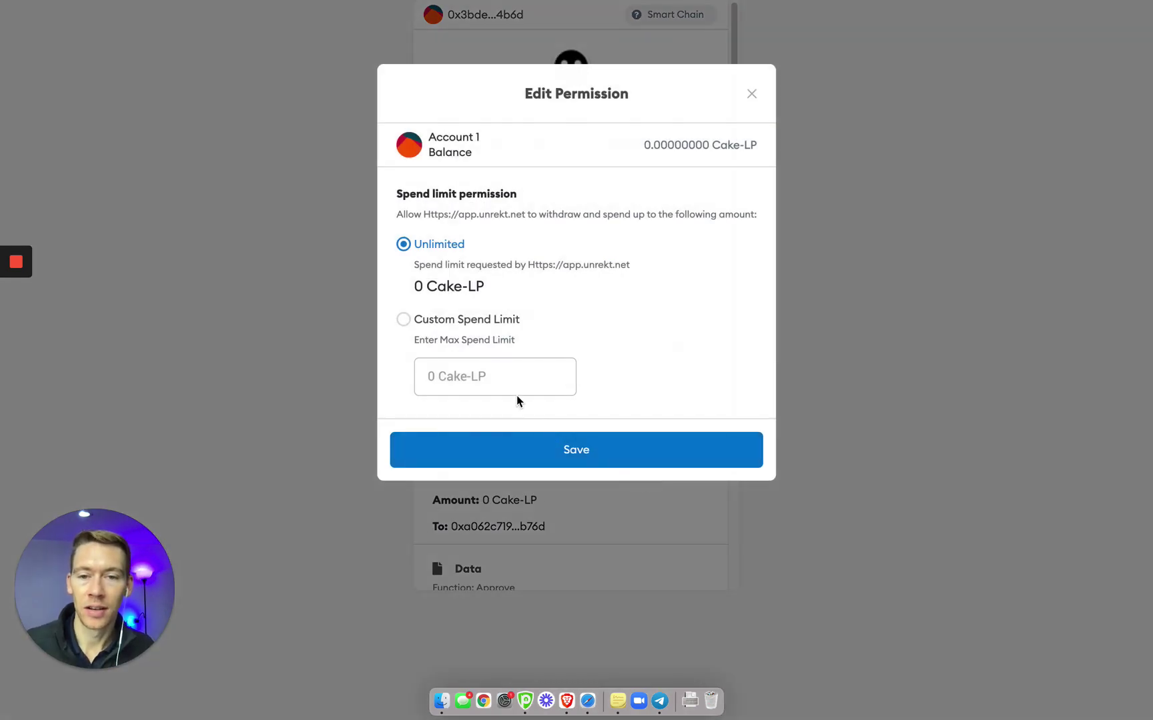
left_click(509, 386)
type("0")
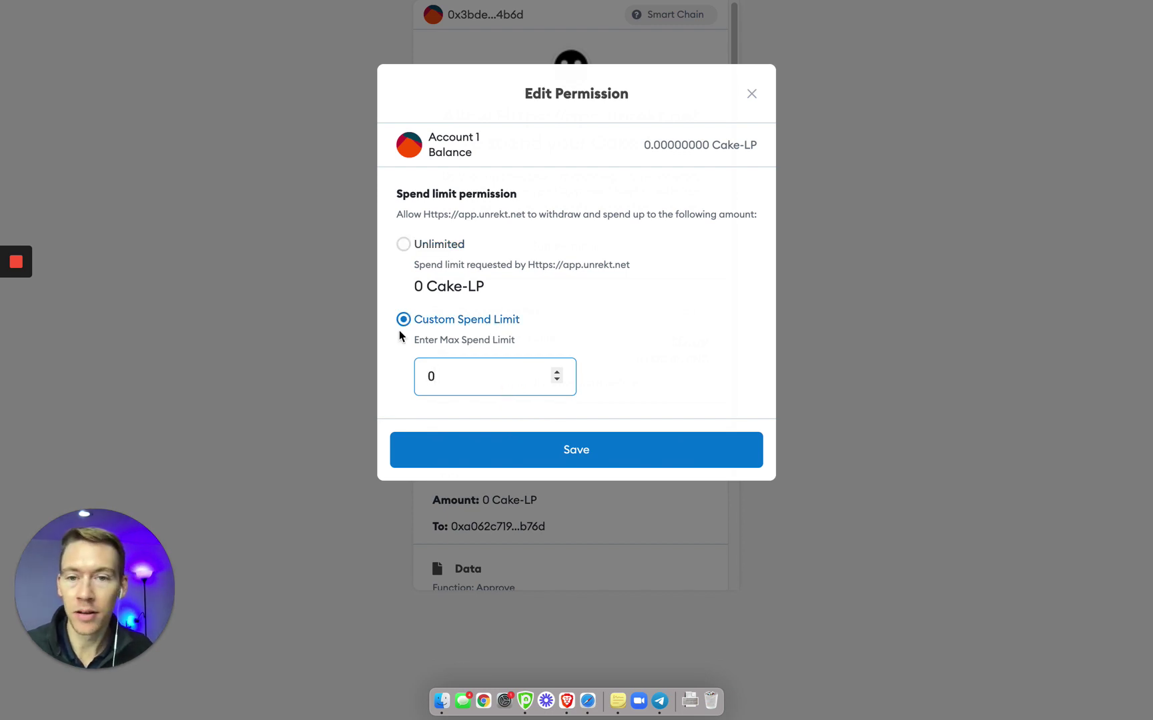
left_click(580, 451)
scroll(612, 478, "down", 5)
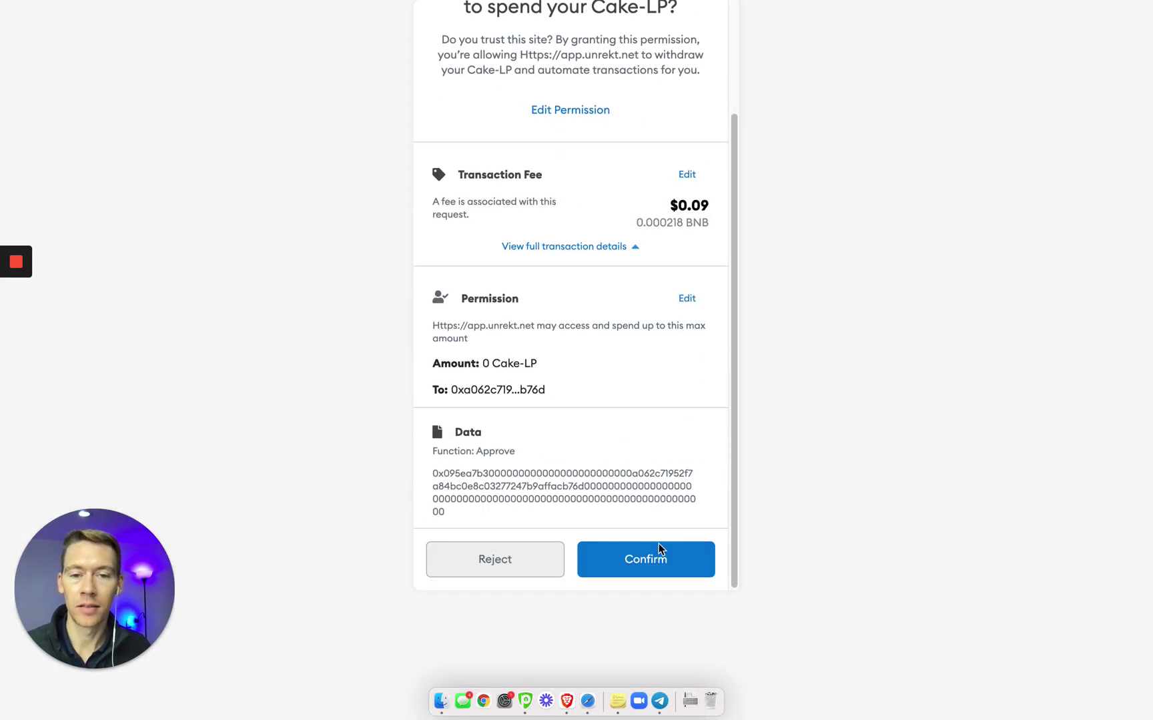
left_click(661, 561)
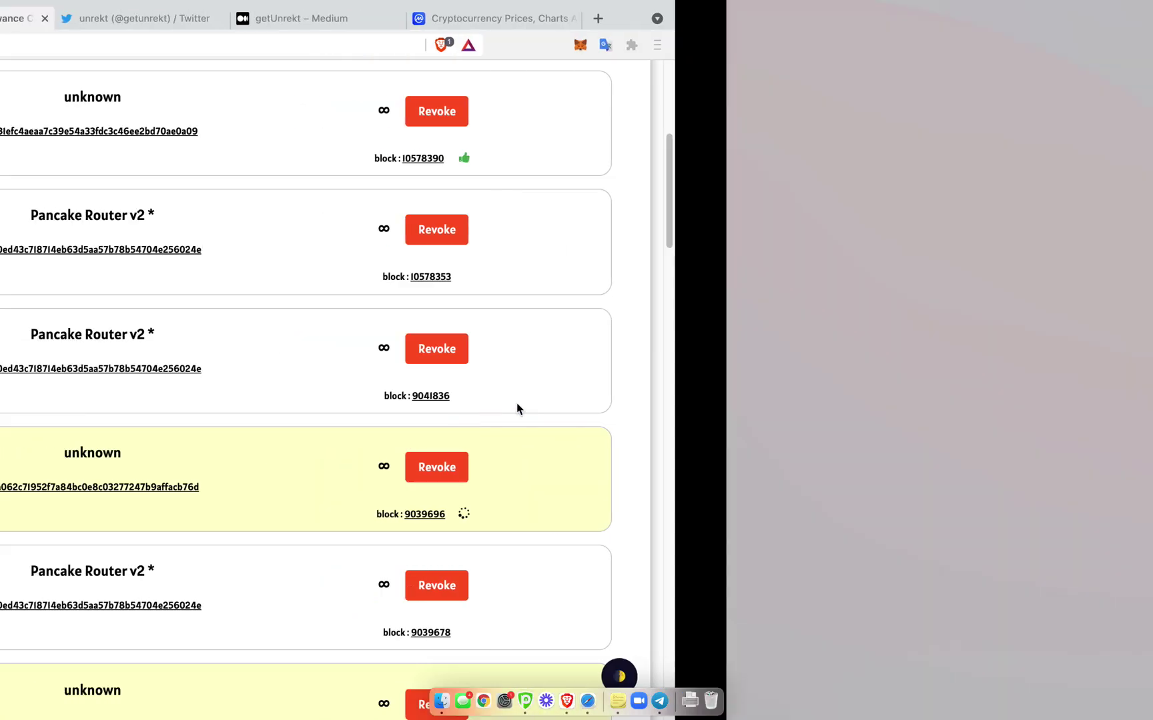
Scroll further down and start revoking the unlimited Cake-LP GOLD-BUSD allowance
scroll(724, 467, "down", 2)
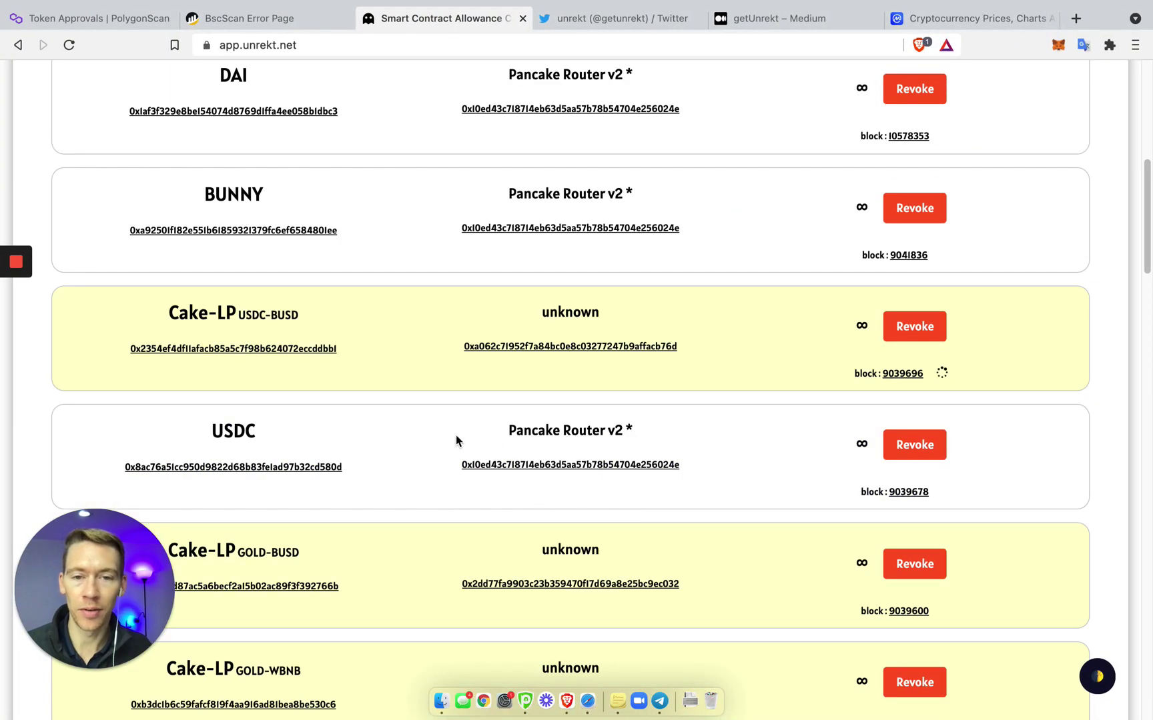
scroll(666, 486, "down", 1)
left_click(915, 531)
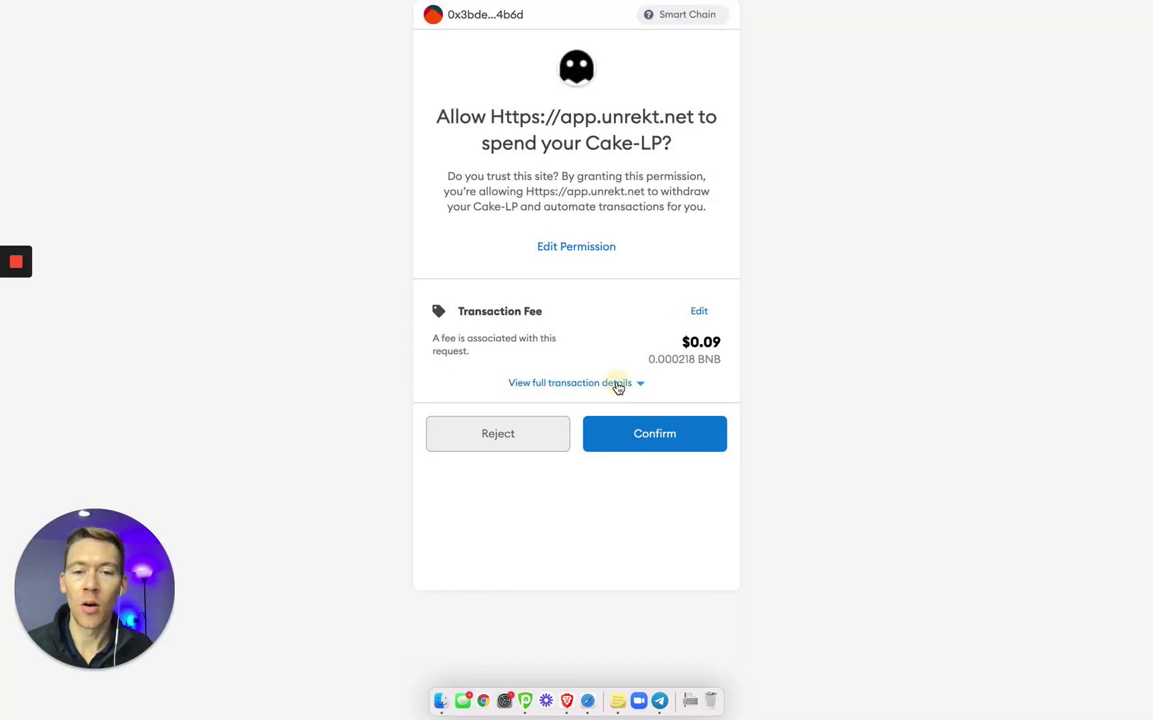
Set a custom spend limit of 0 Cake-LP in MetaMask and confirm the revoke
left_click(618, 384)
left_click(697, 440)
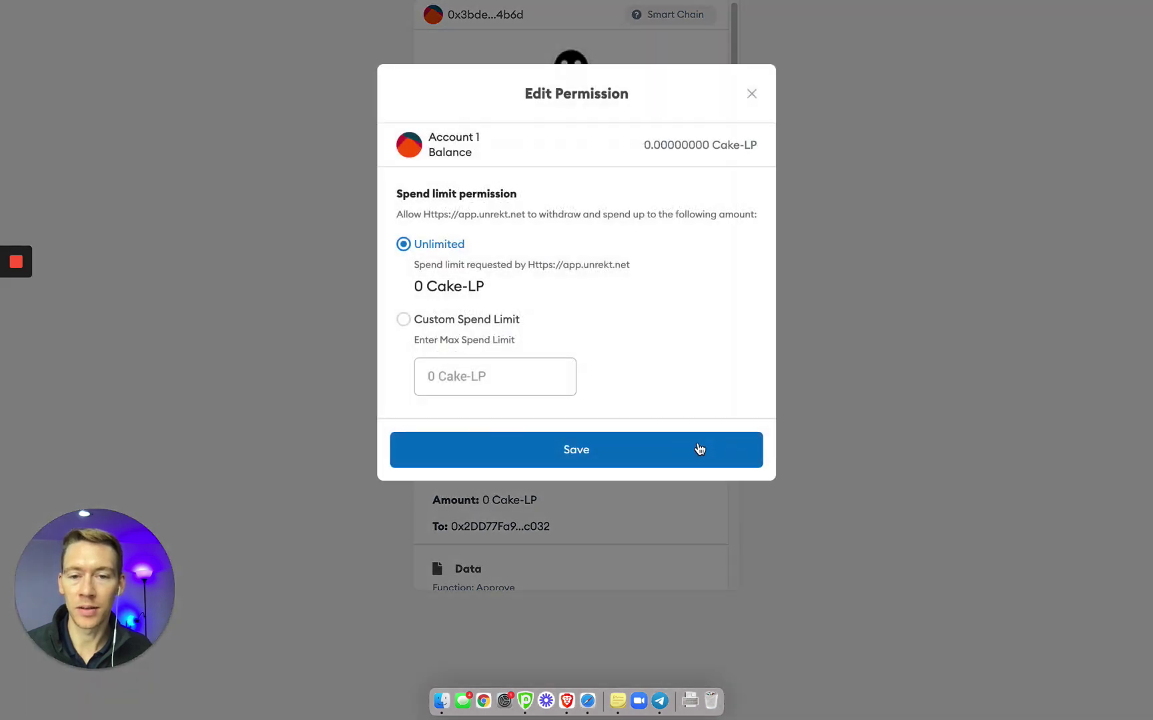
left_click(466, 379)
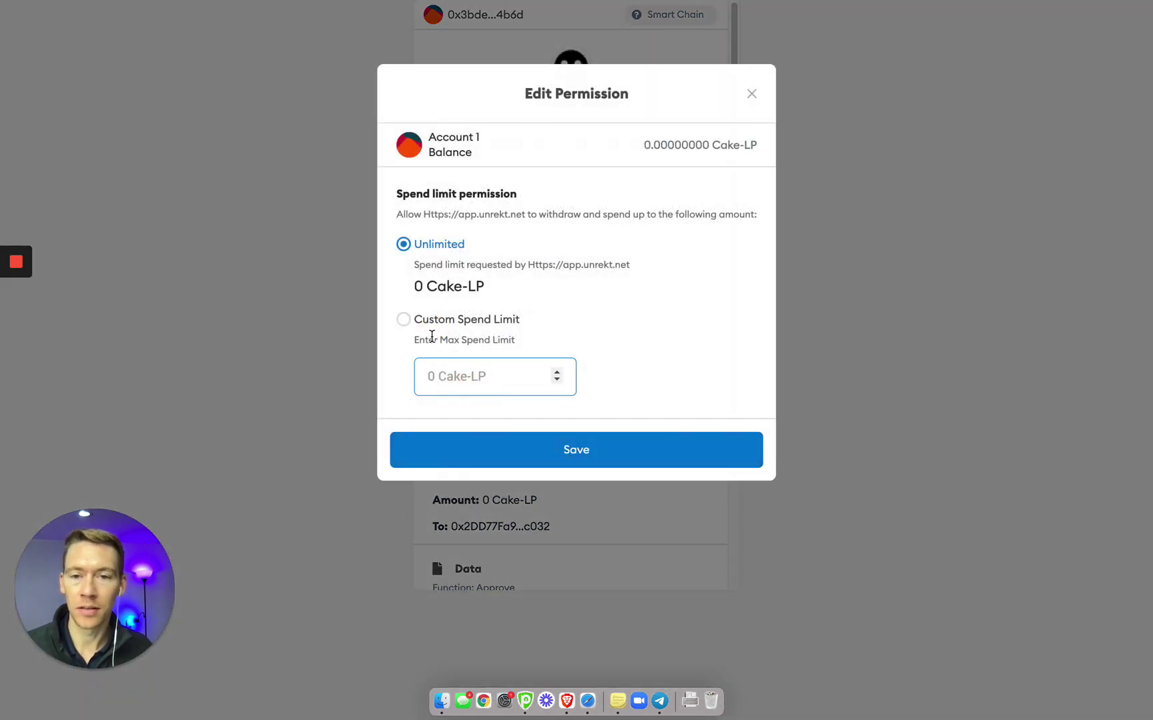
type("0")
left_click(507, 457)
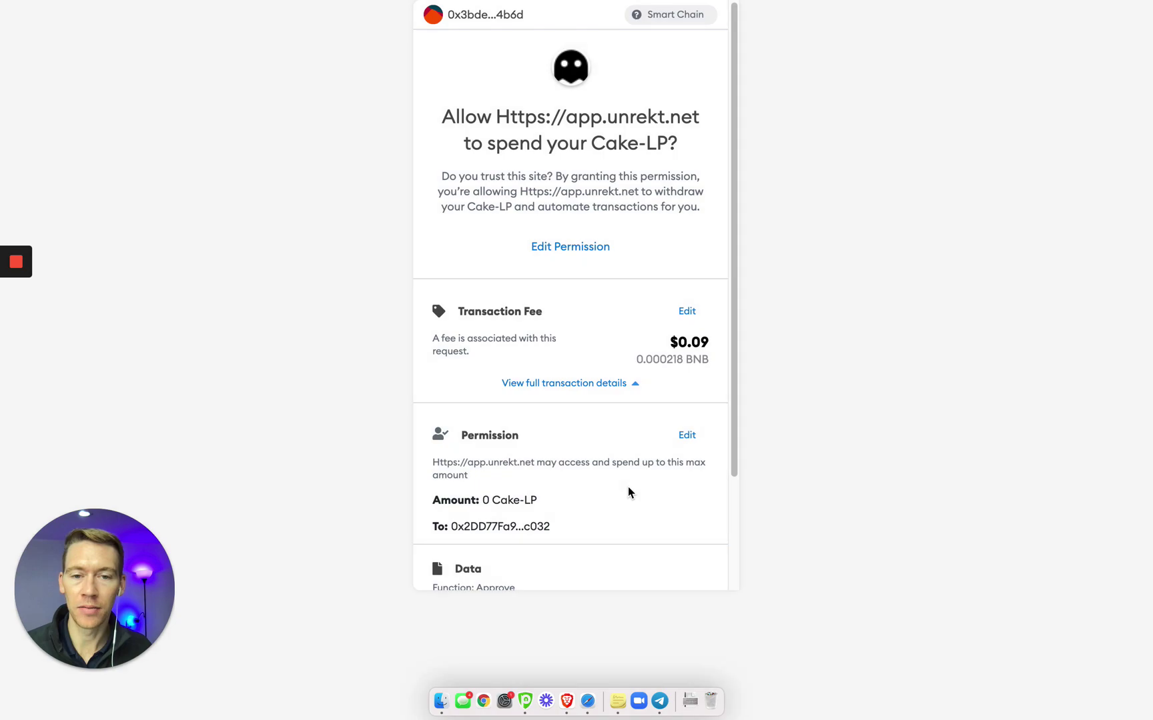
scroll(671, 549, "down", 3)
left_click(669, 553)
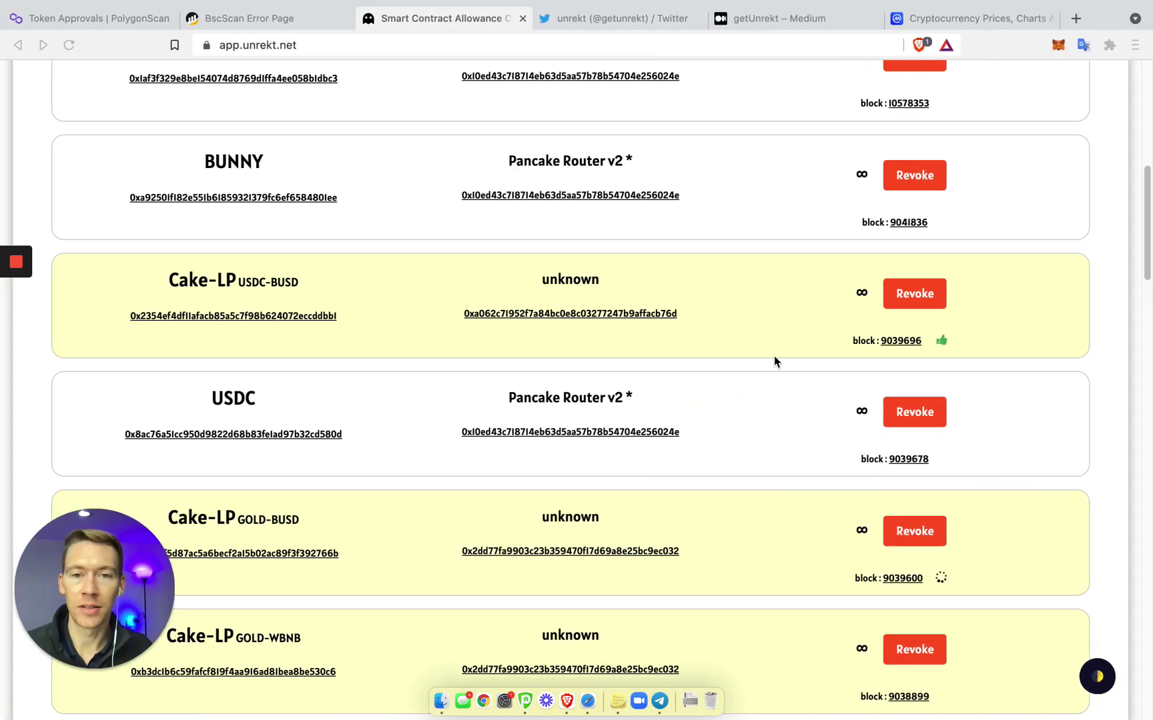
Check MetaMask's Activity list for the pending Cake-LP revoke, view the BNB balance, then close the wallet
scroll(1046, 64, "up", 5)
left_click(1052, 49)
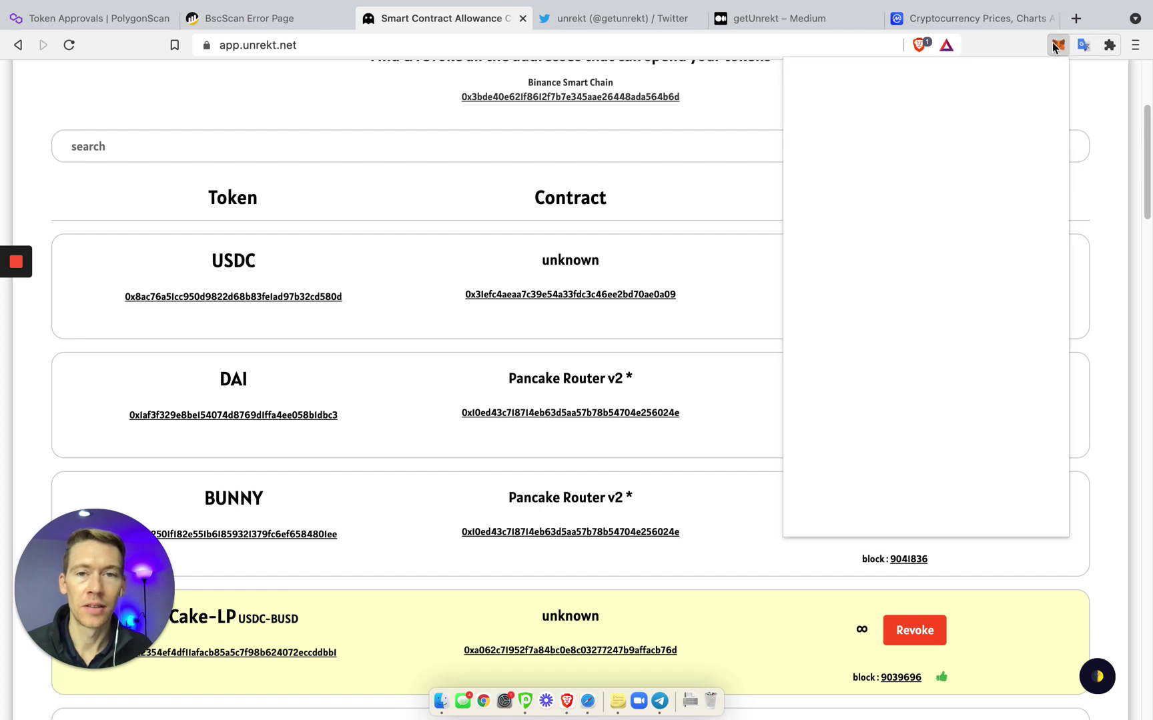
scroll(971, 384, "down", 5)
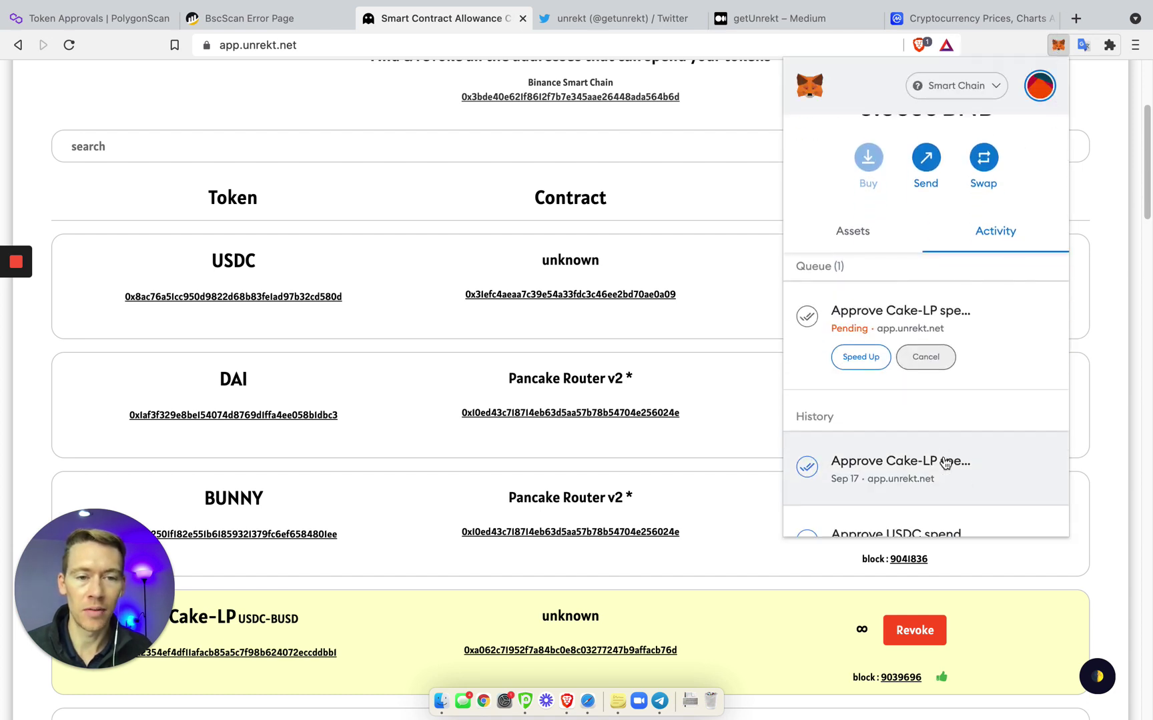
scroll(923, 325, "up", 5)
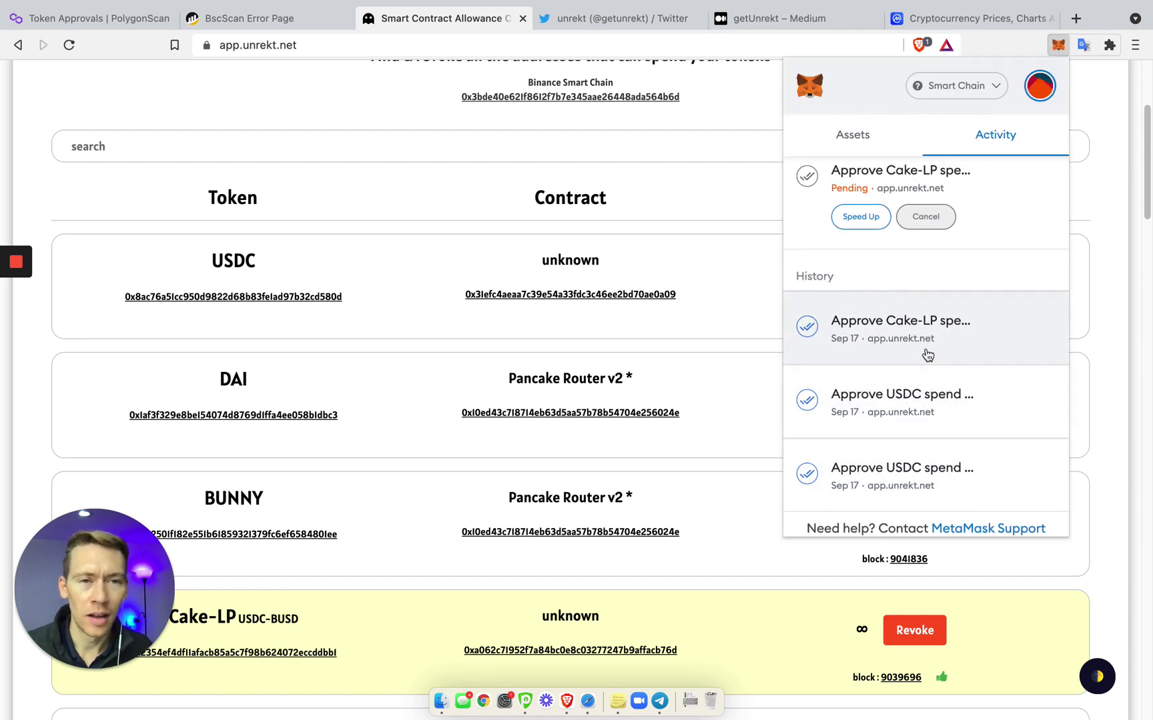
left_click(881, 230)
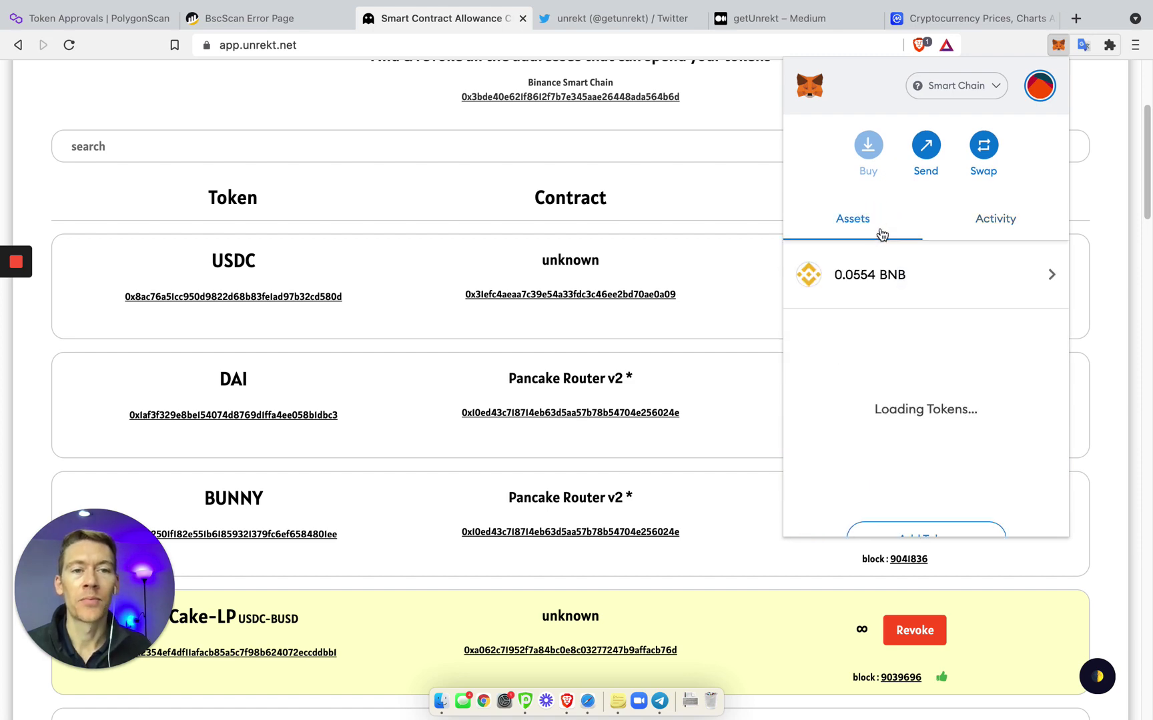
scroll(532, 400, "up", 4)
left_click(701, 137)
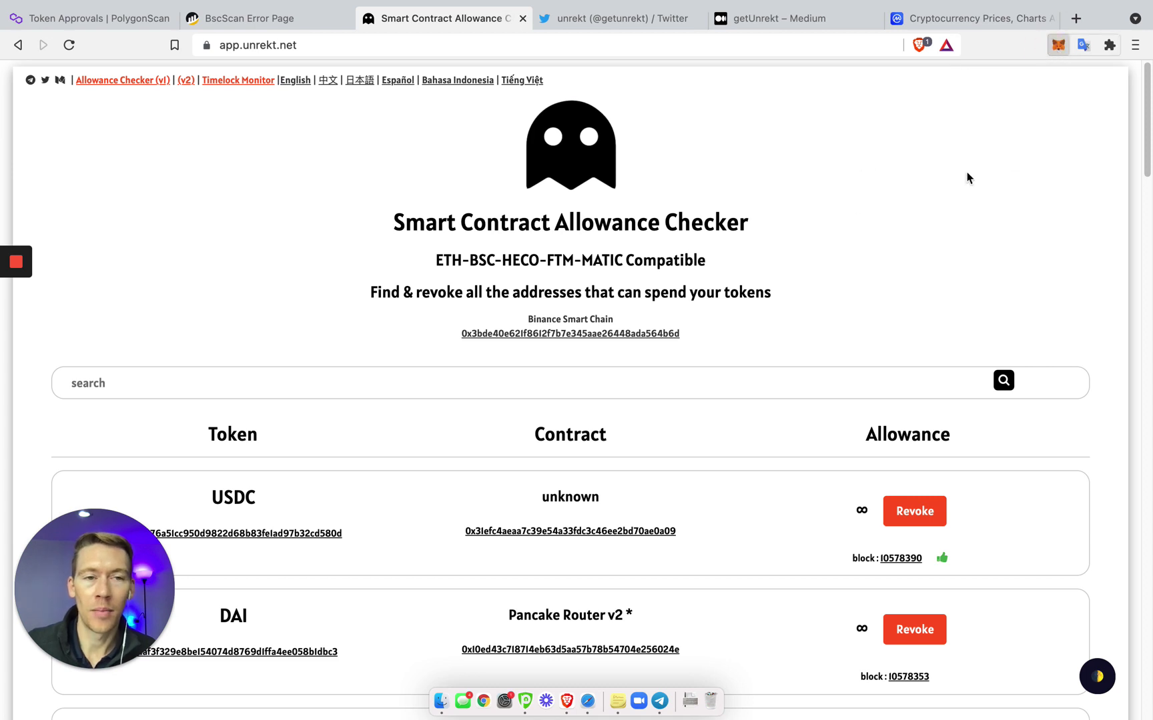
Keep Smart Chain selected as MetaMask's network, then reload app.unrekt.net with Cmd+R
left_click(1057, 45)
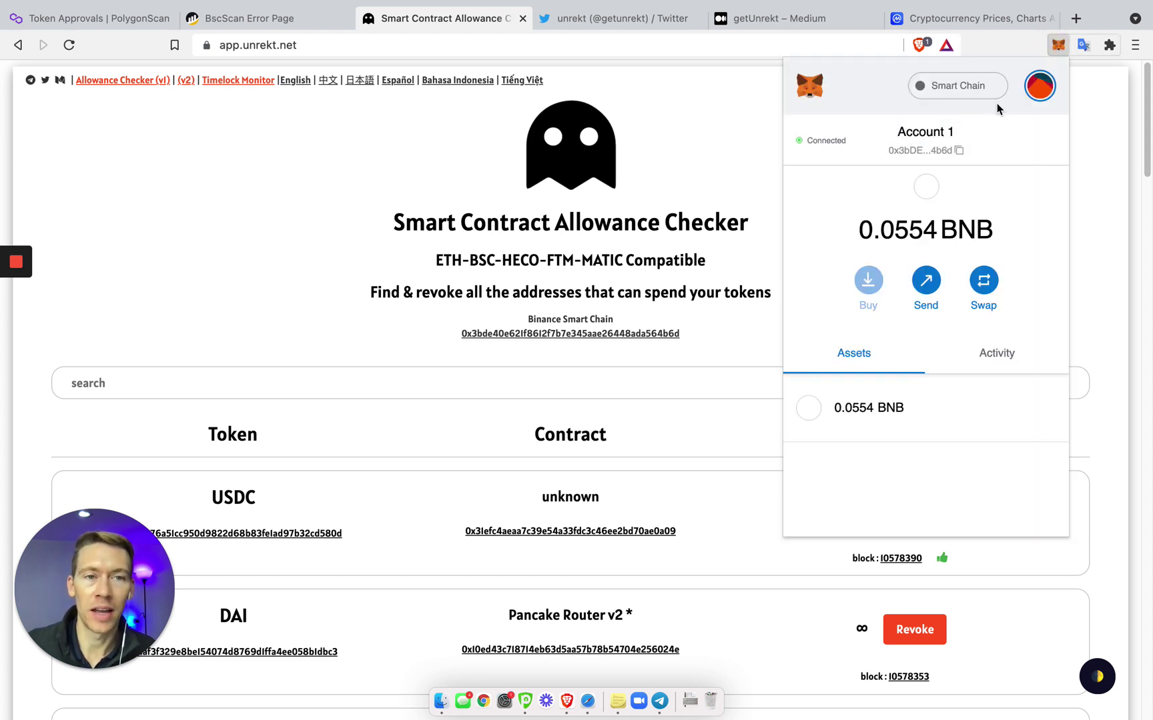
left_click(979, 90)
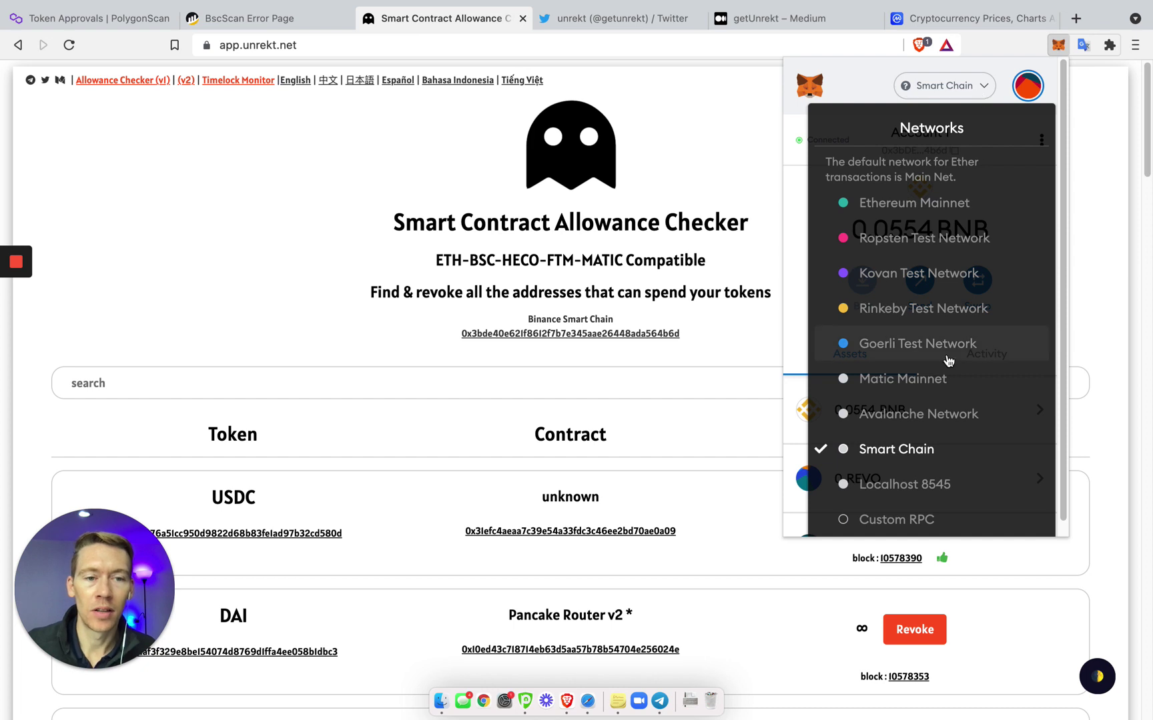
left_click(928, 448)
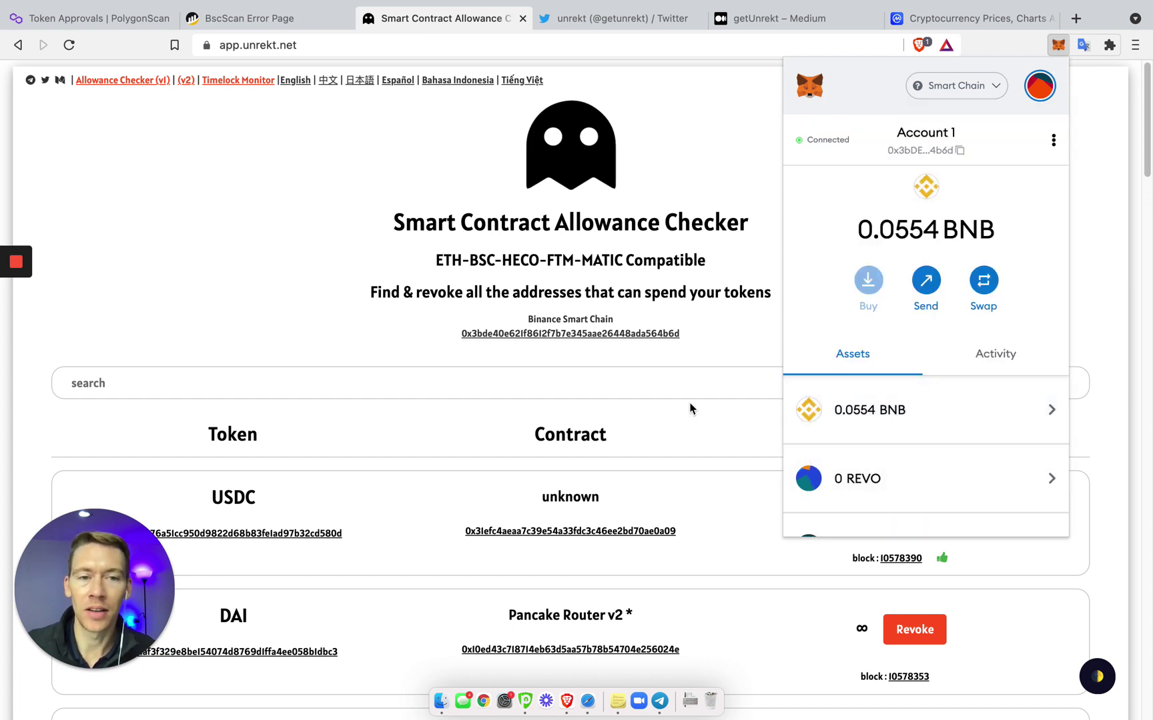
left_click(739, 147)
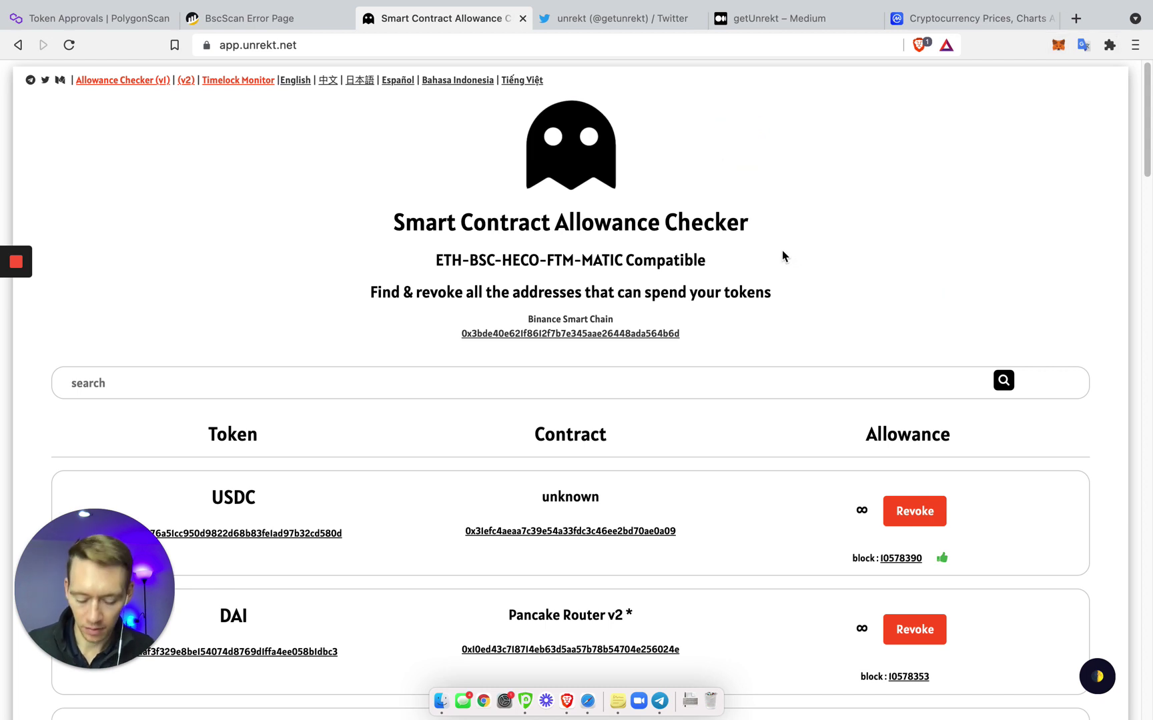
key("super+r")
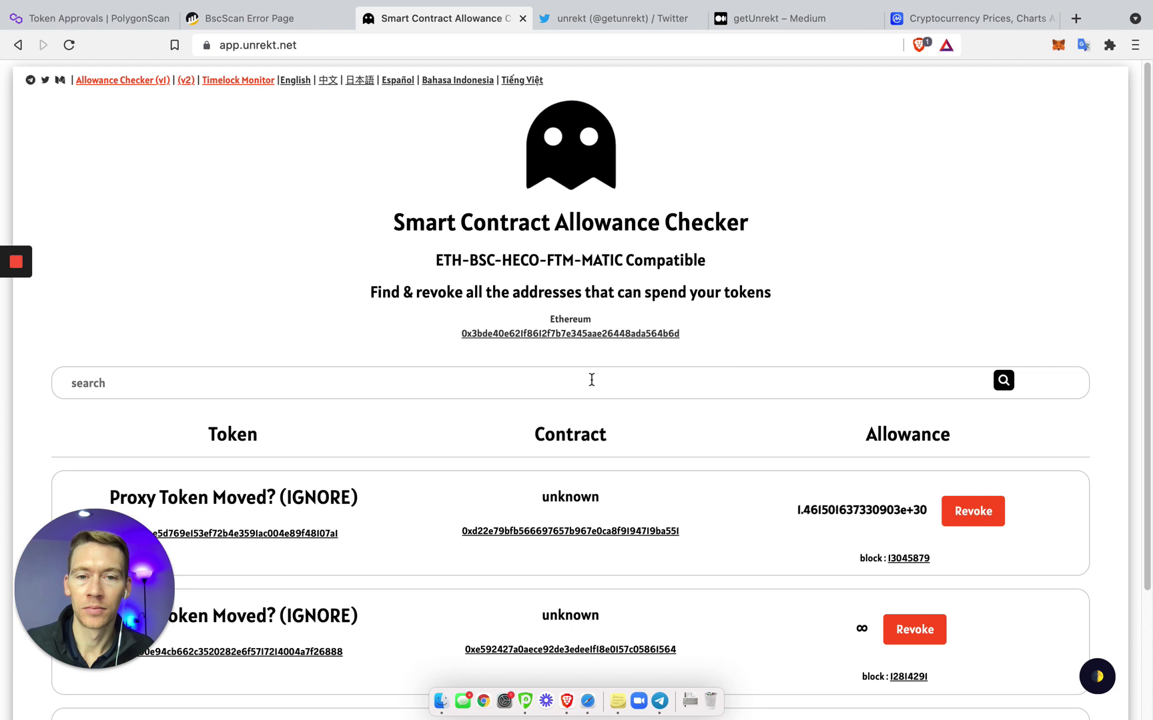
left_click(591, 380)
scroll(708, 432, "down", 3)
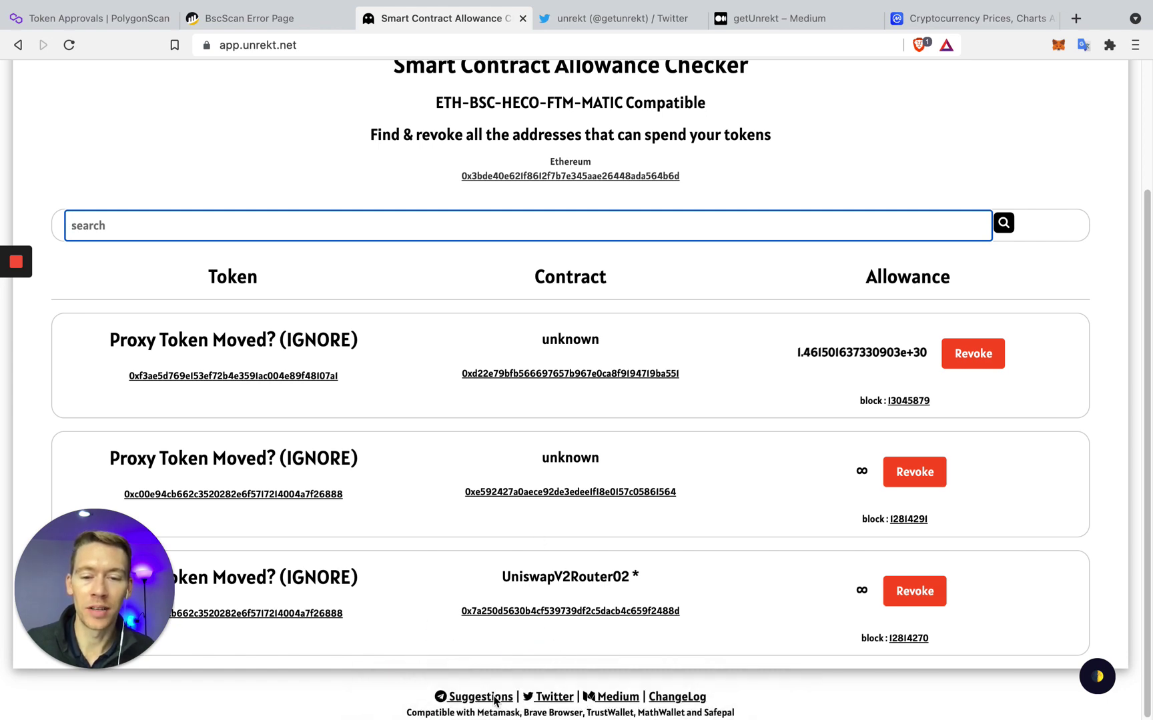
scroll(789, 476, "up", 5)
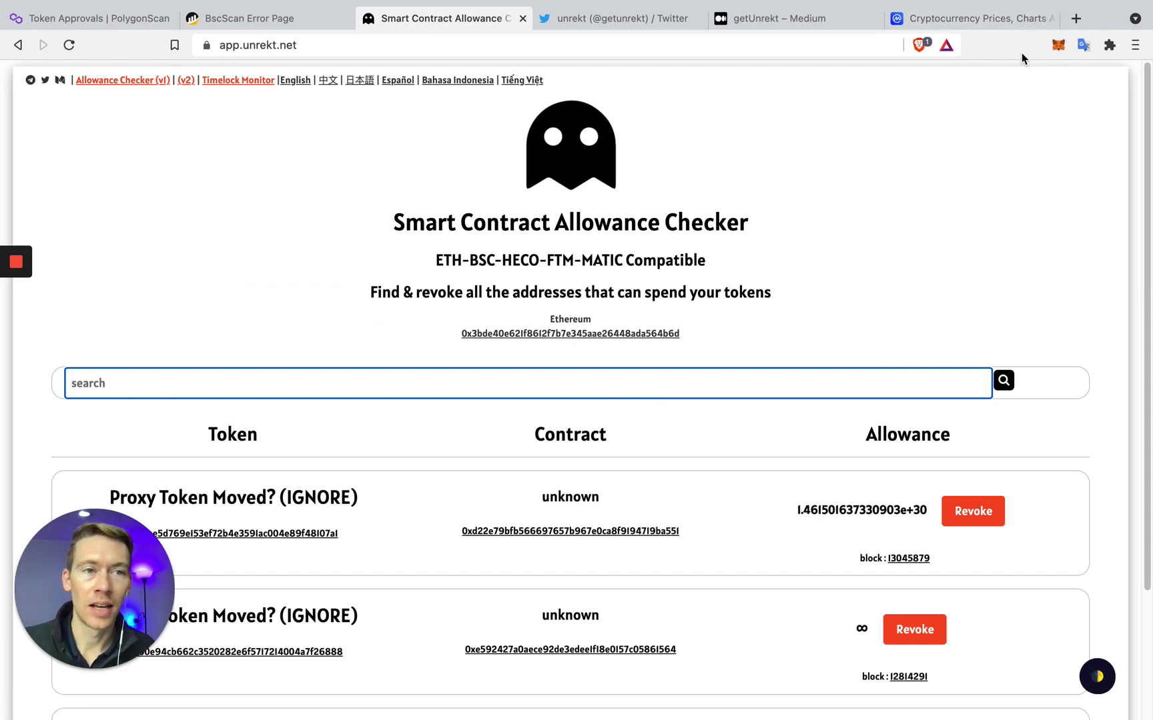
left_click(1056, 47)
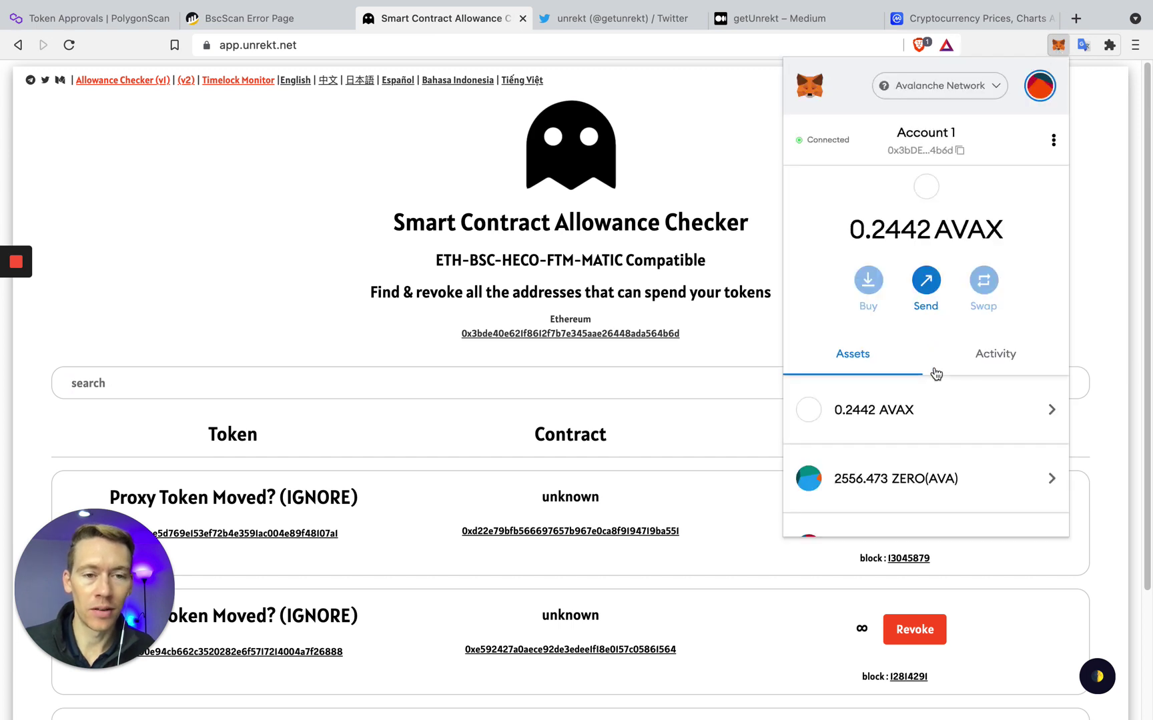
left_click(759, 184)
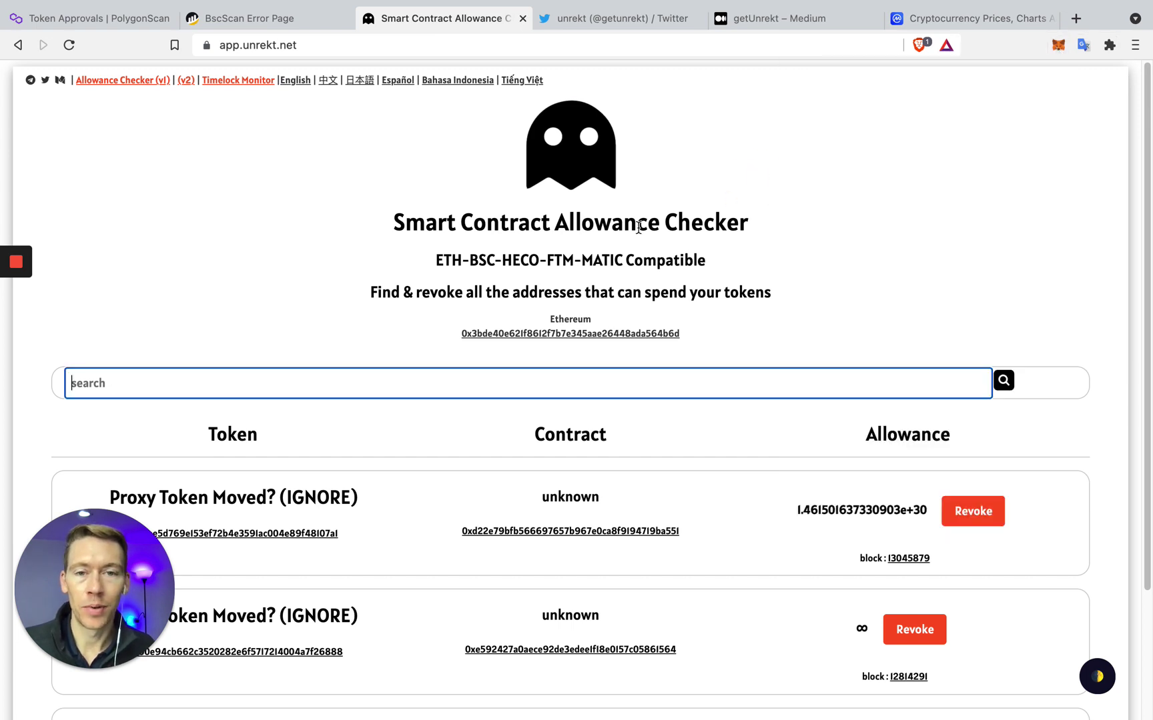
left_click(590, 320)
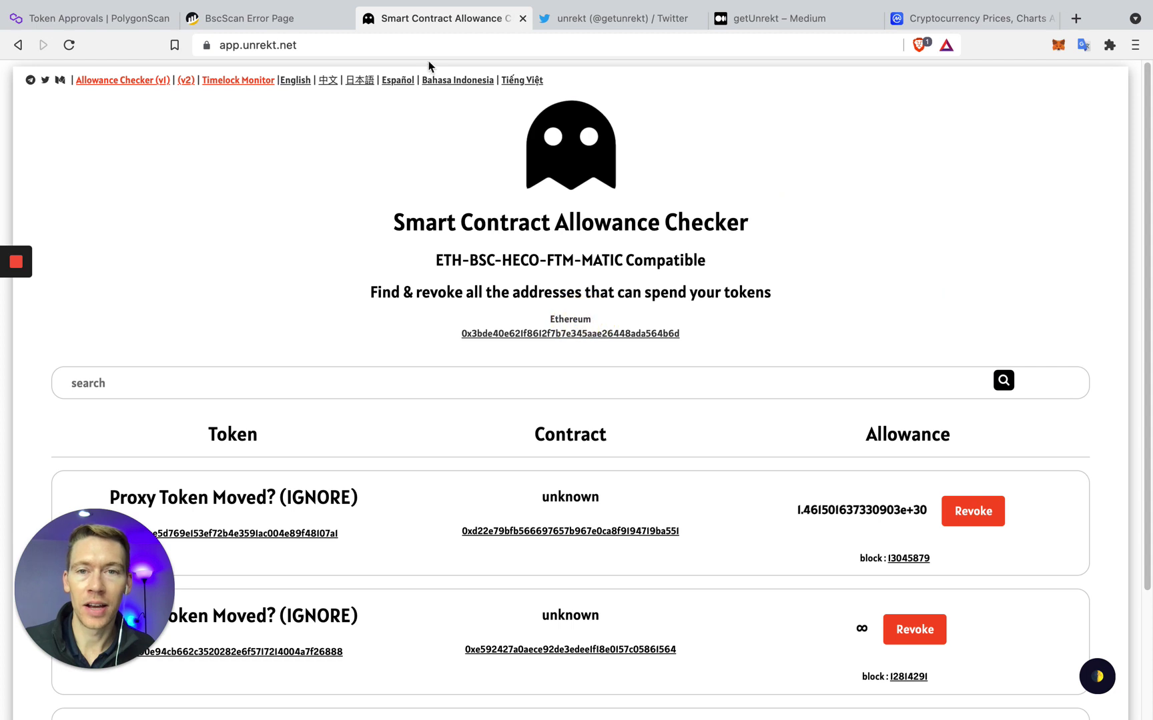
scroll(660, 267, "down", 3)
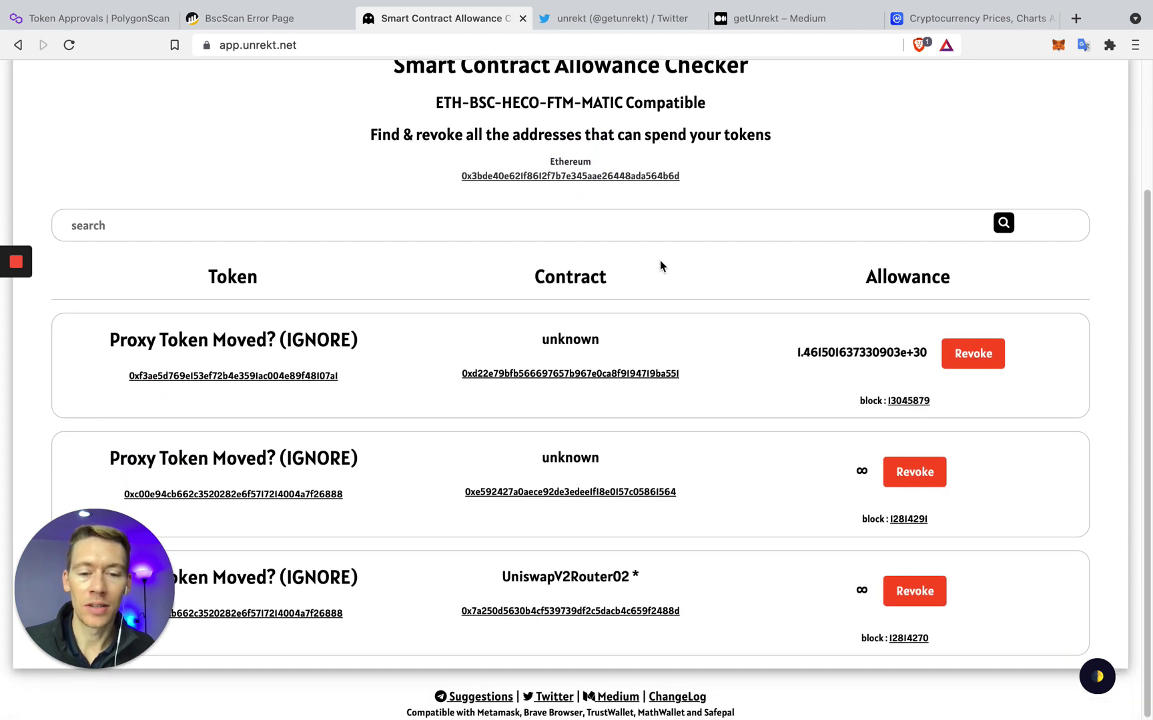
mouse_move(225, 30)
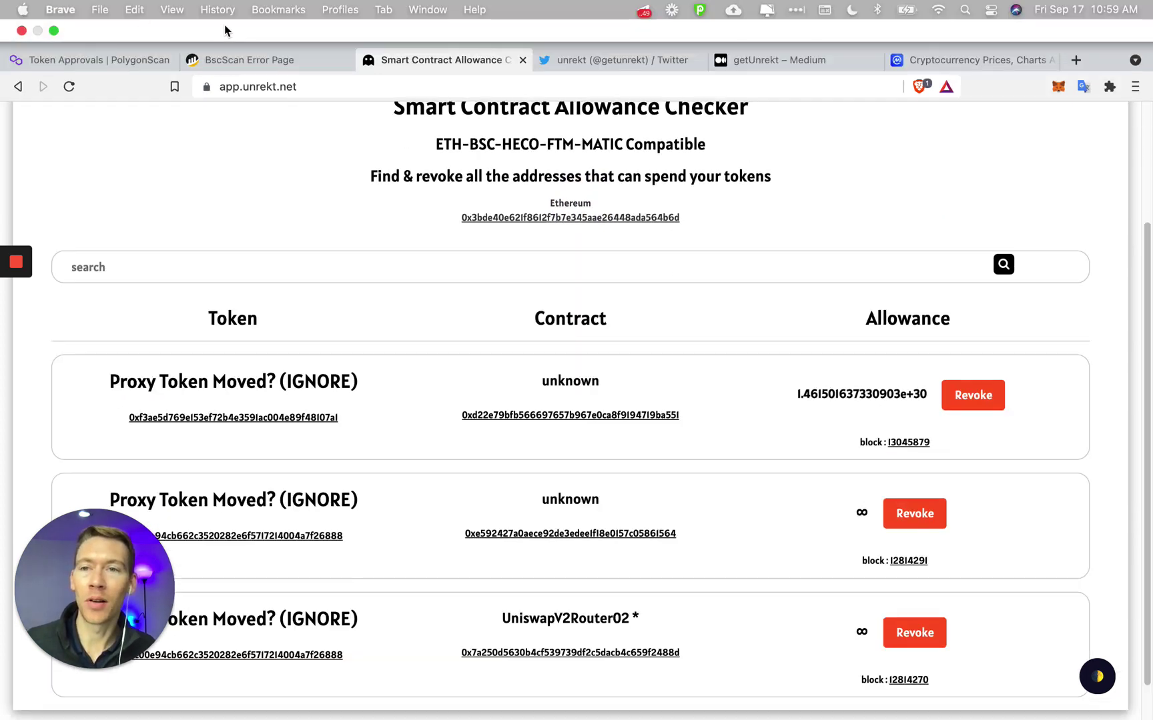
left_click(122, 54)
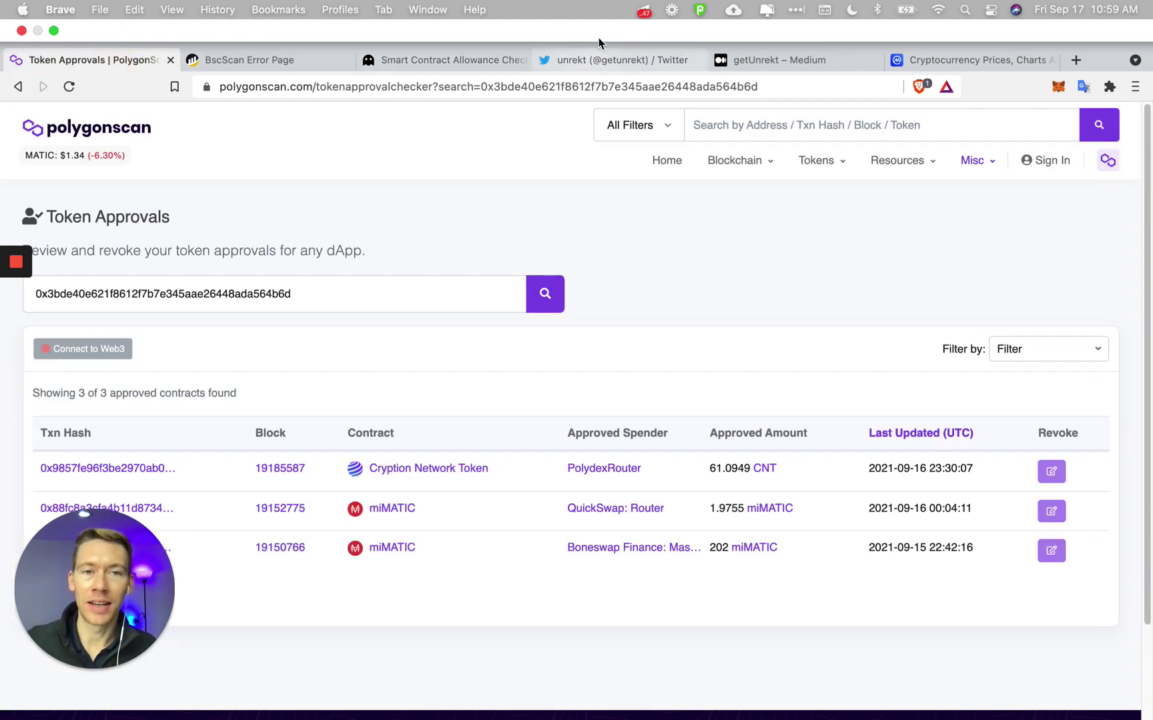
left_click(605, 57)
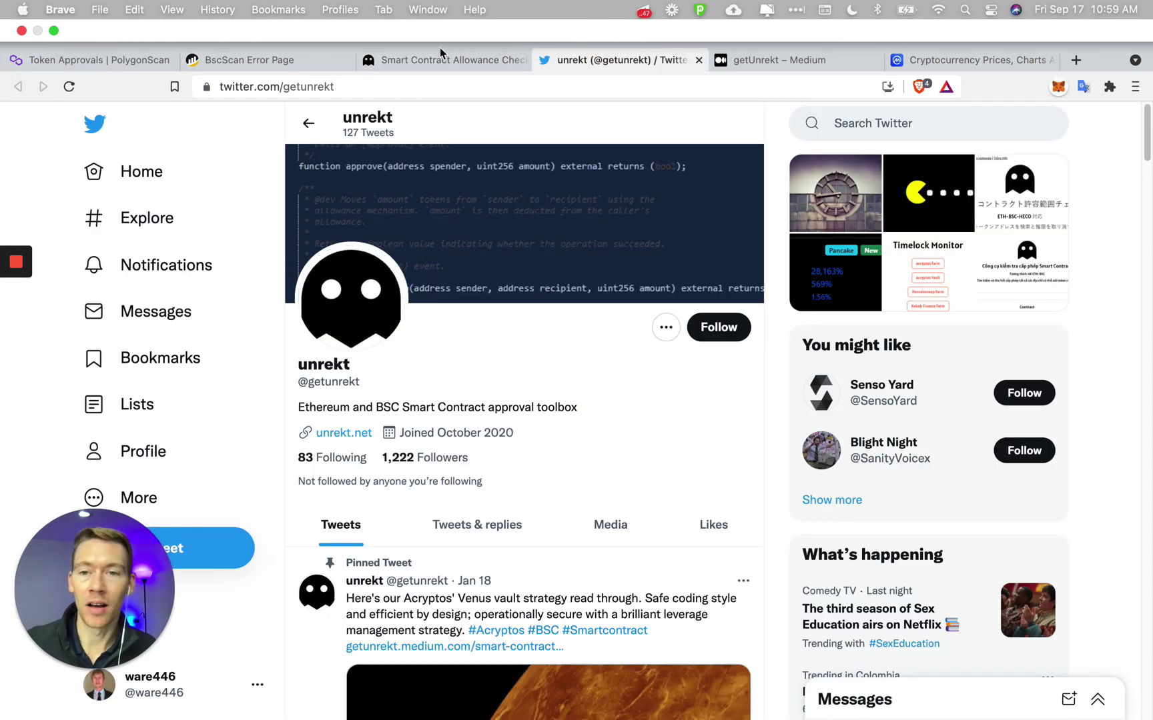
left_click(439, 58)
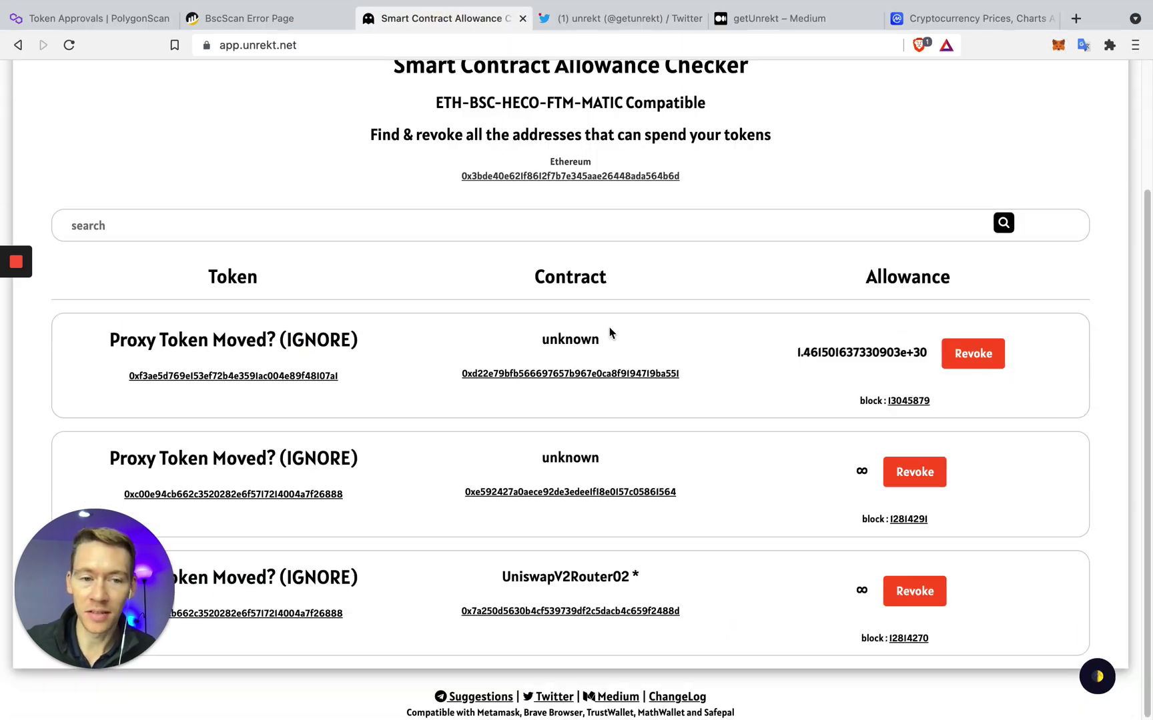
scroll(614, 320, "up", 5)
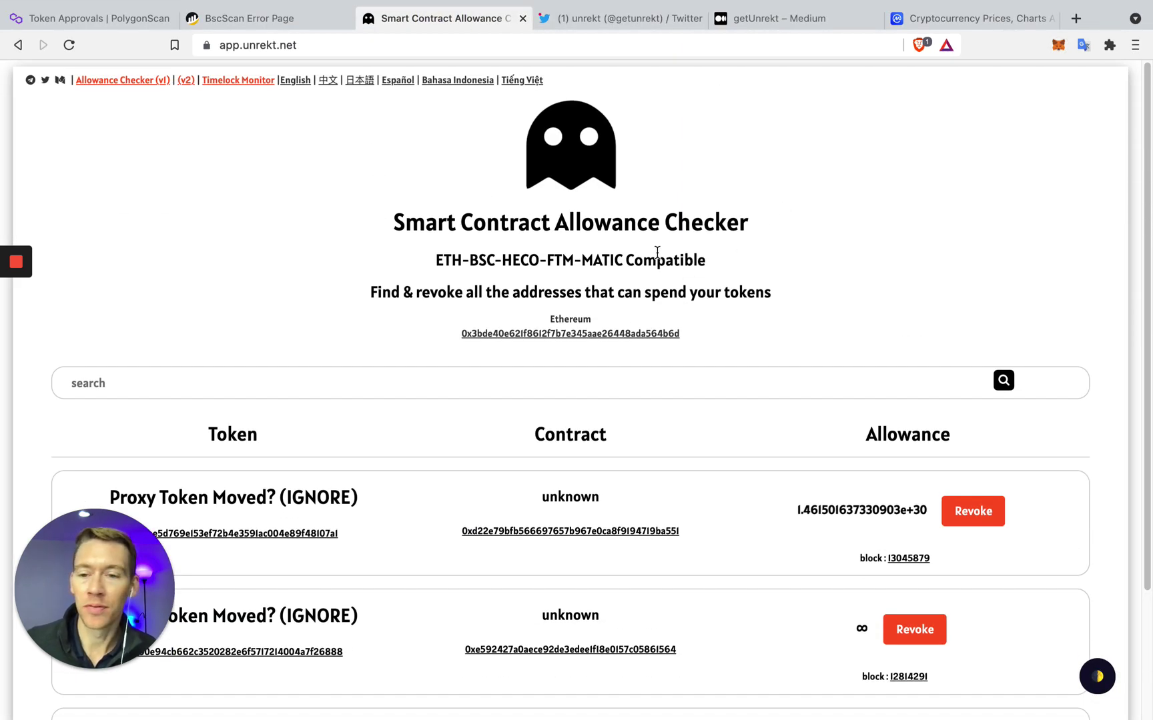
left_click(1065, 48)
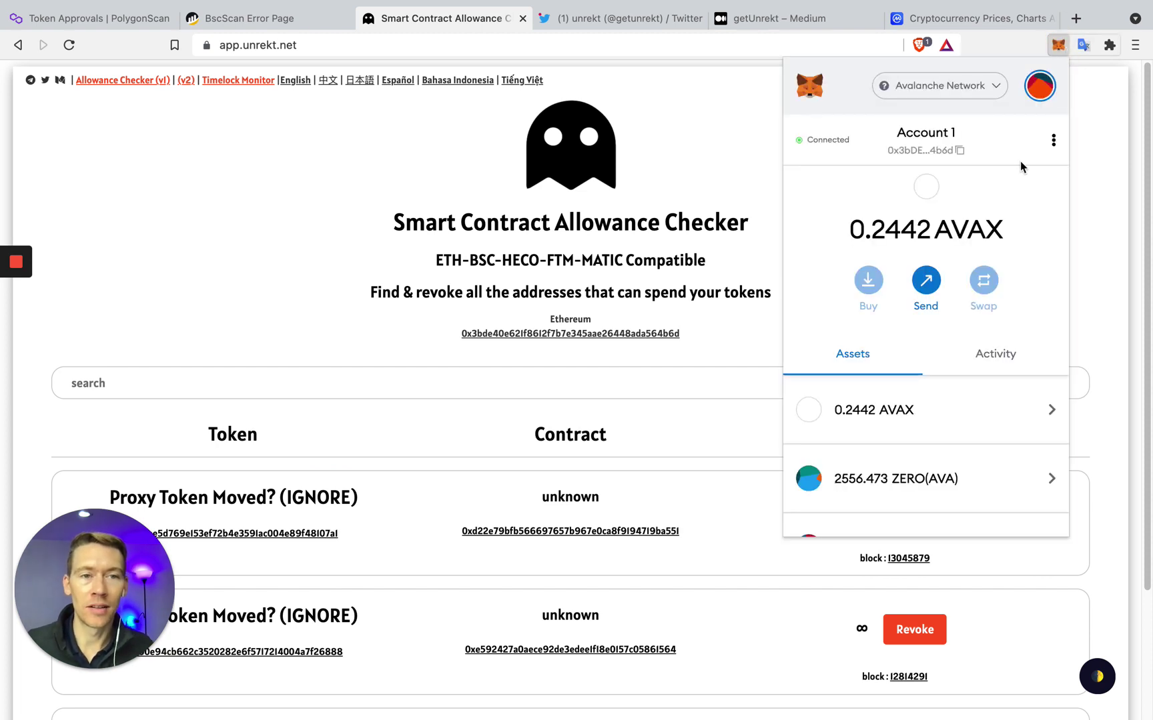
Open MetaMask's Connected sites list and cancel an accidental disconnect of polygonscan.com
left_click(1053, 141)
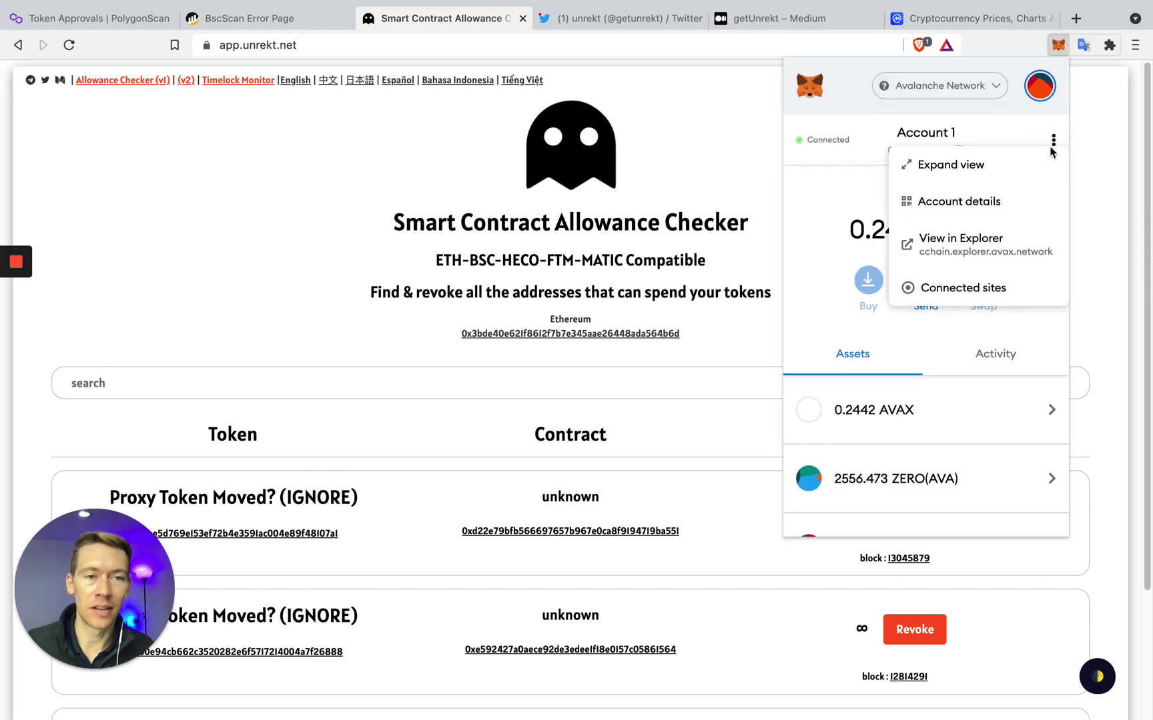
left_click(995, 288)
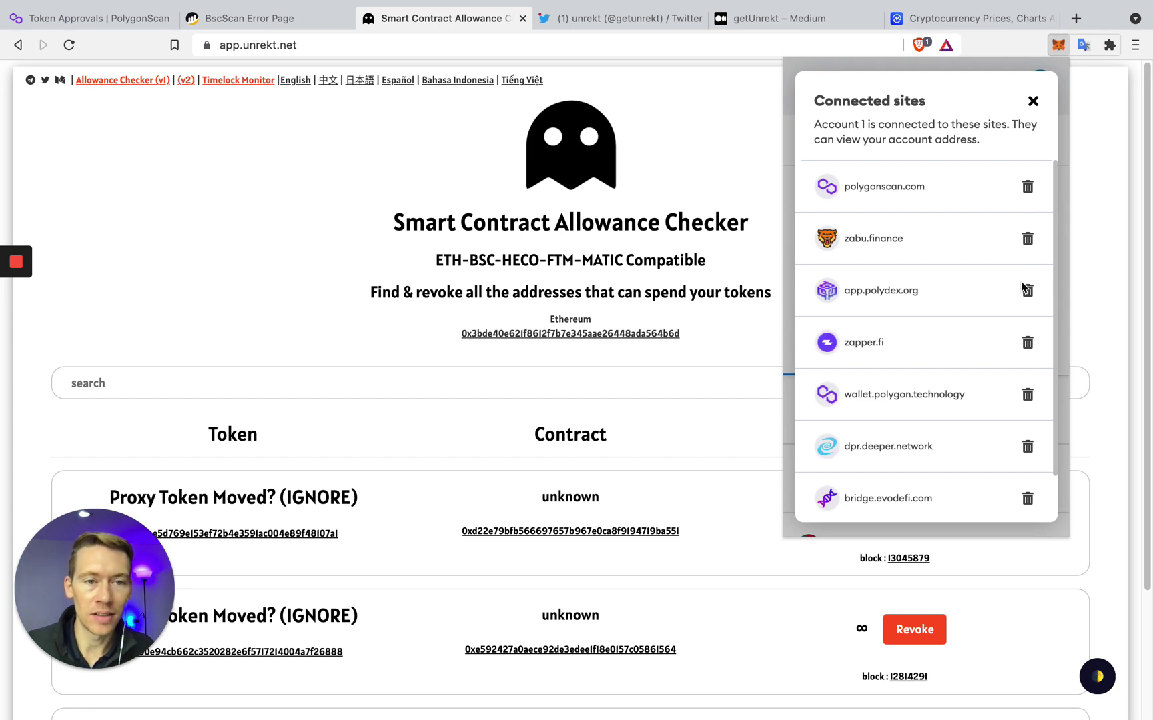
left_click(1027, 187)
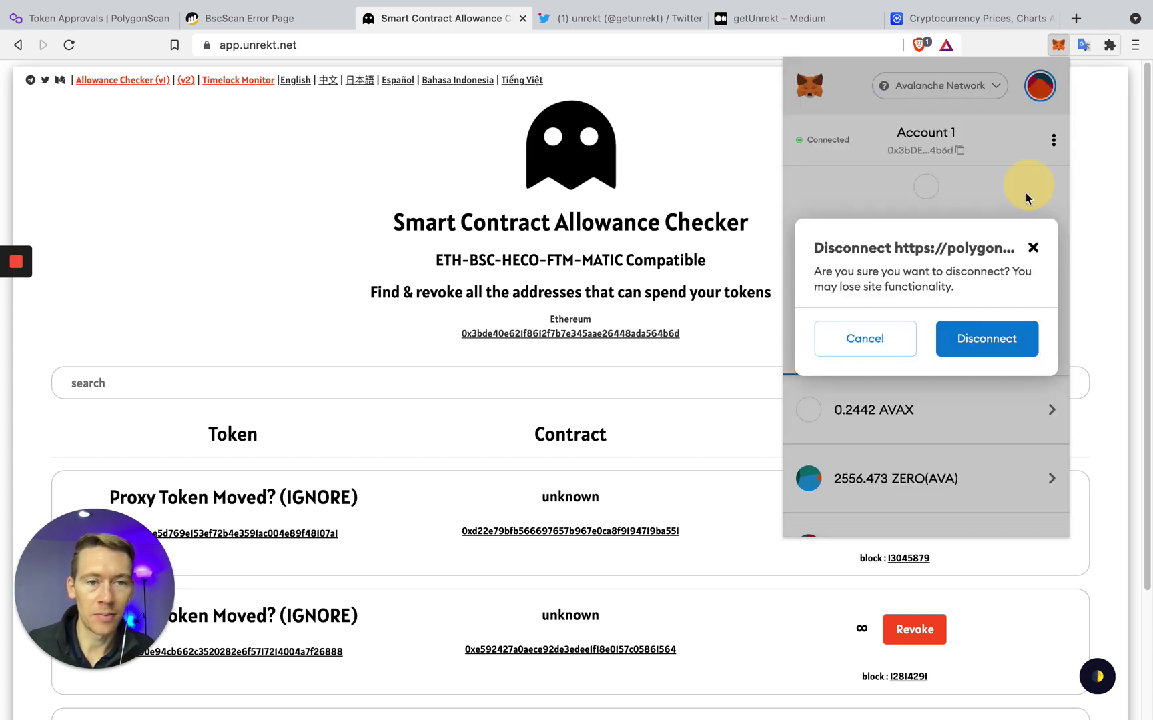
left_click(1032, 248)
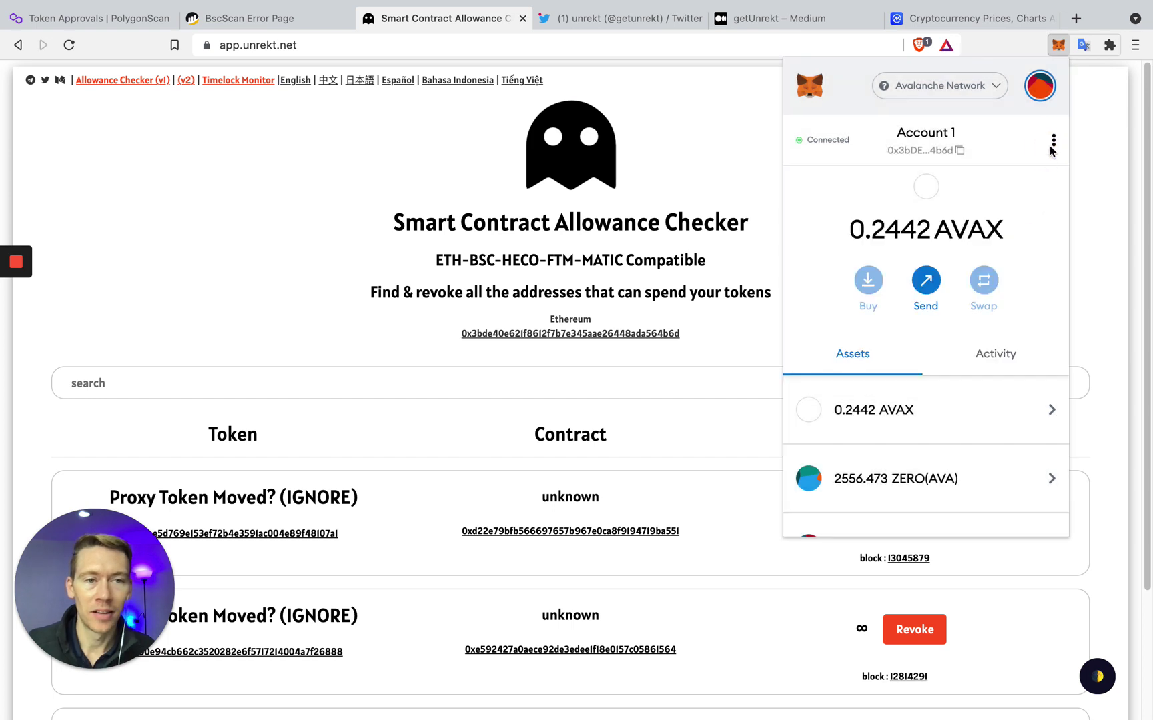
Disconnect app.unrekt.net from the account's connected sites
left_click(1053, 140)
left_click(1000, 285)
scroll(994, 326, "down", 2)
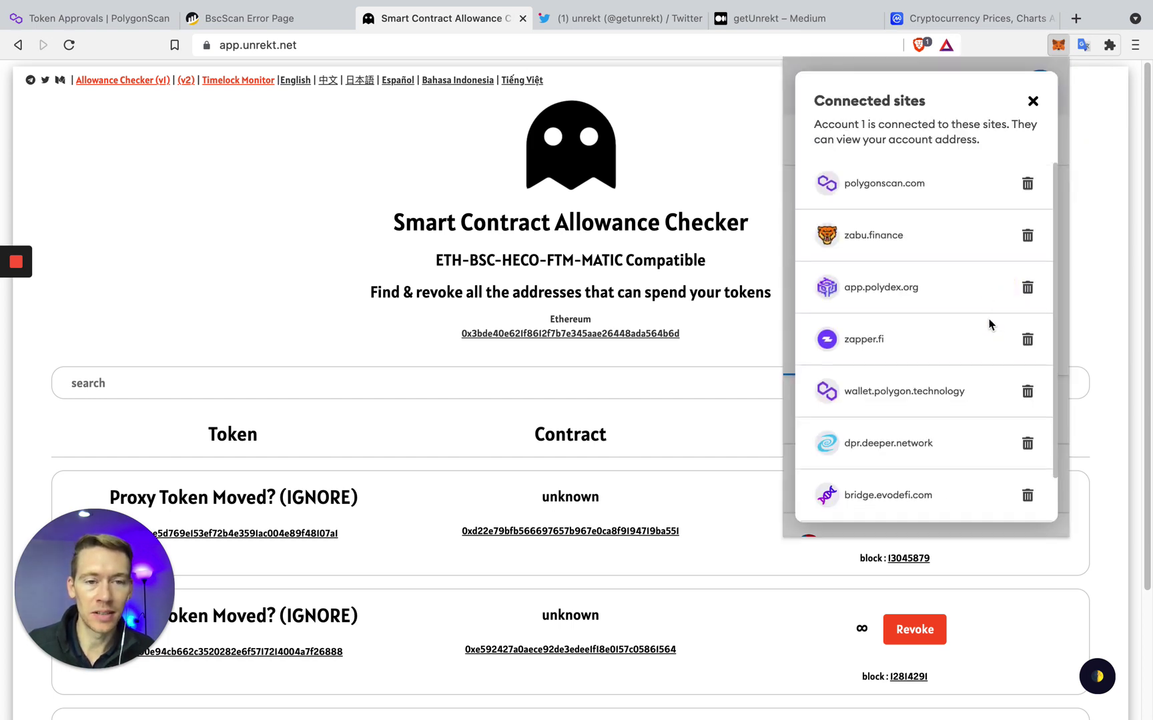
left_click(1027, 497)
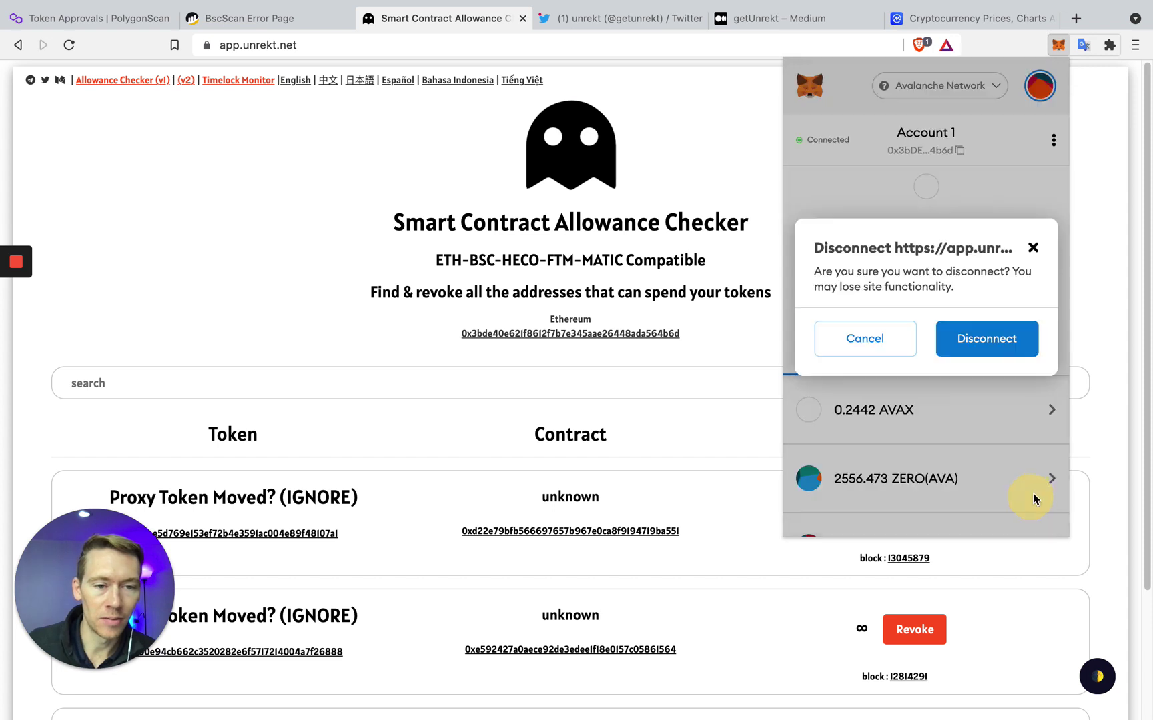
left_click(997, 341)
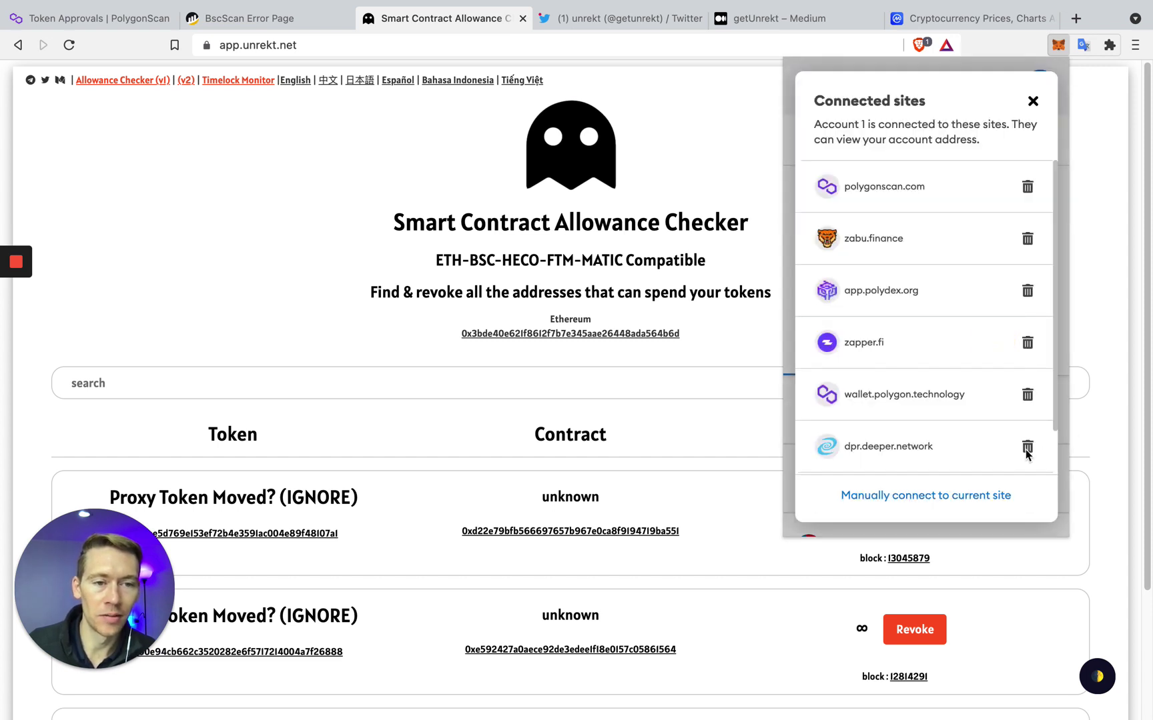
Disconnect wallet.polygon.technology and zapper.fi, then close MetaMask
left_click(1026, 397)
left_click(1022, 347)
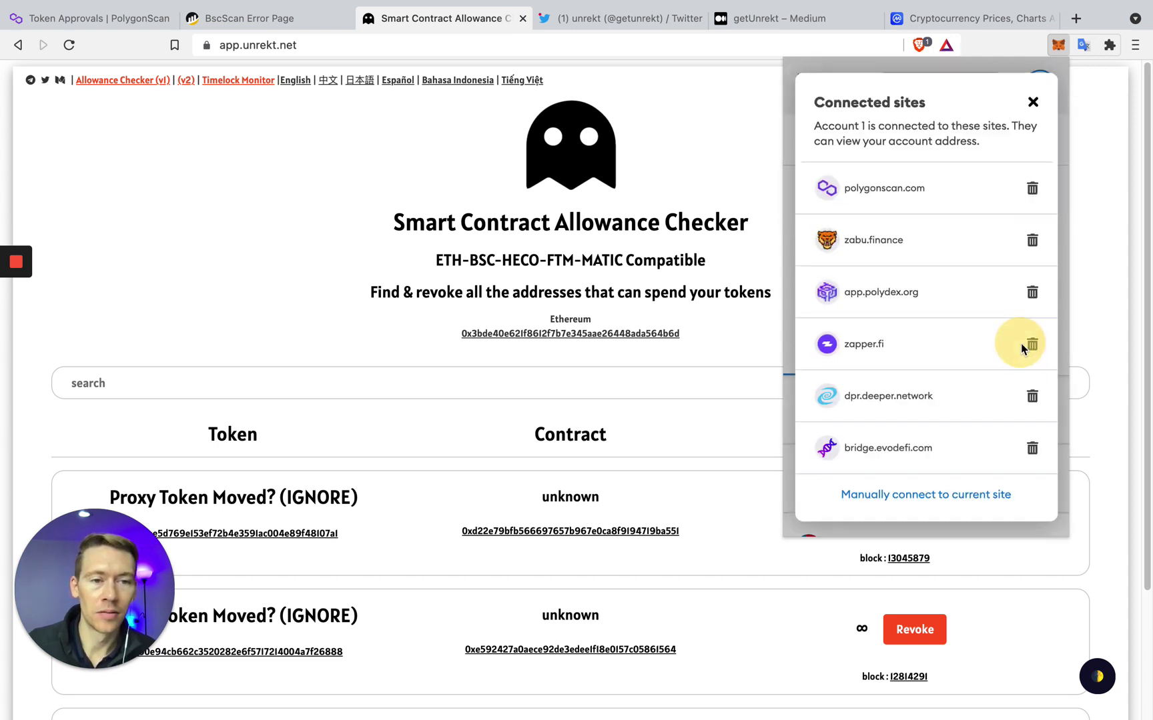
left_click(1028, 344)
left_click(1013, 339)
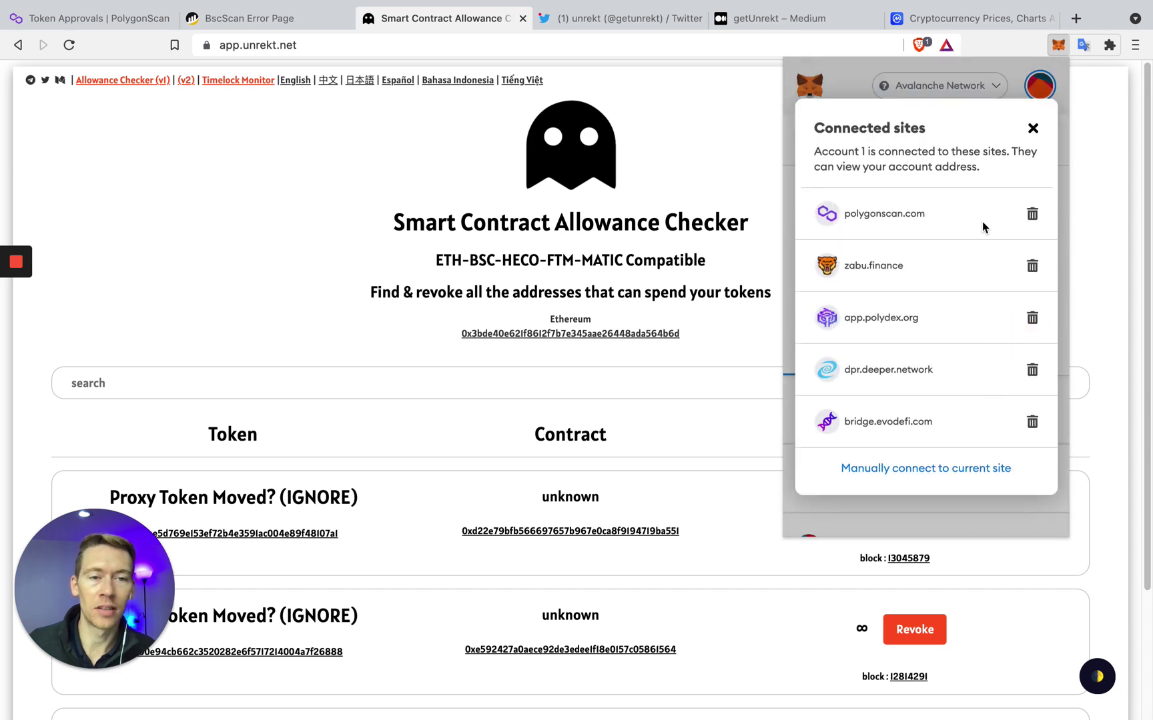
left_click(1032, 129)
left_click(731, 170)
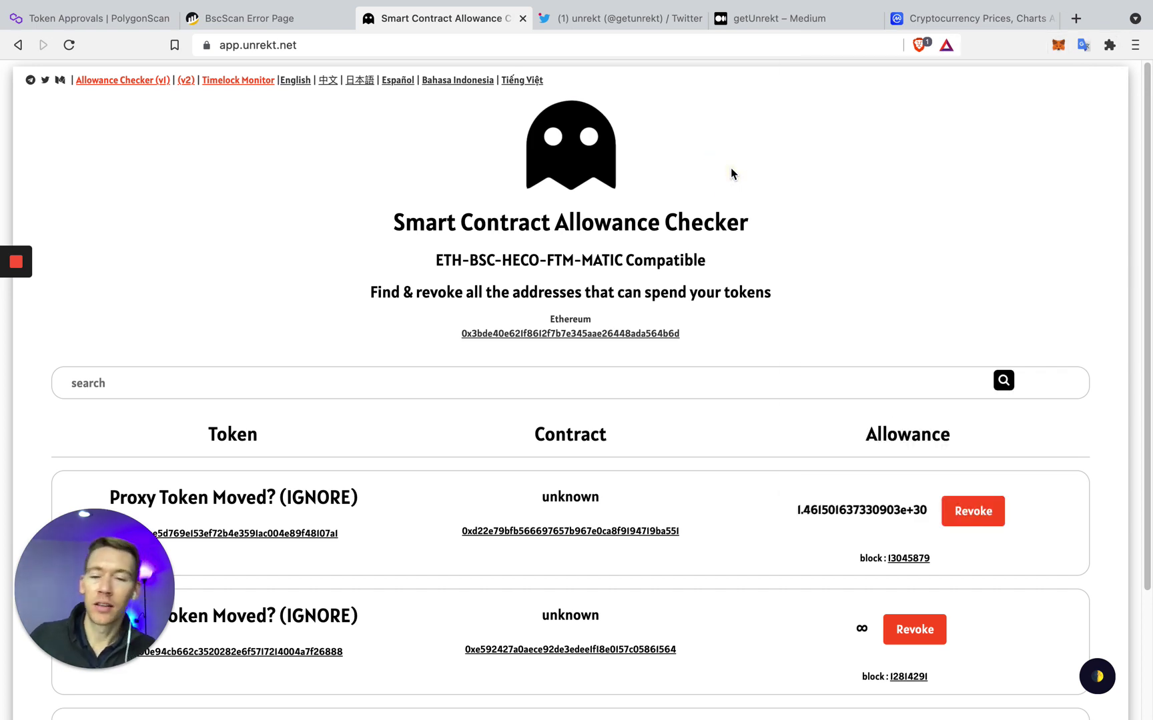